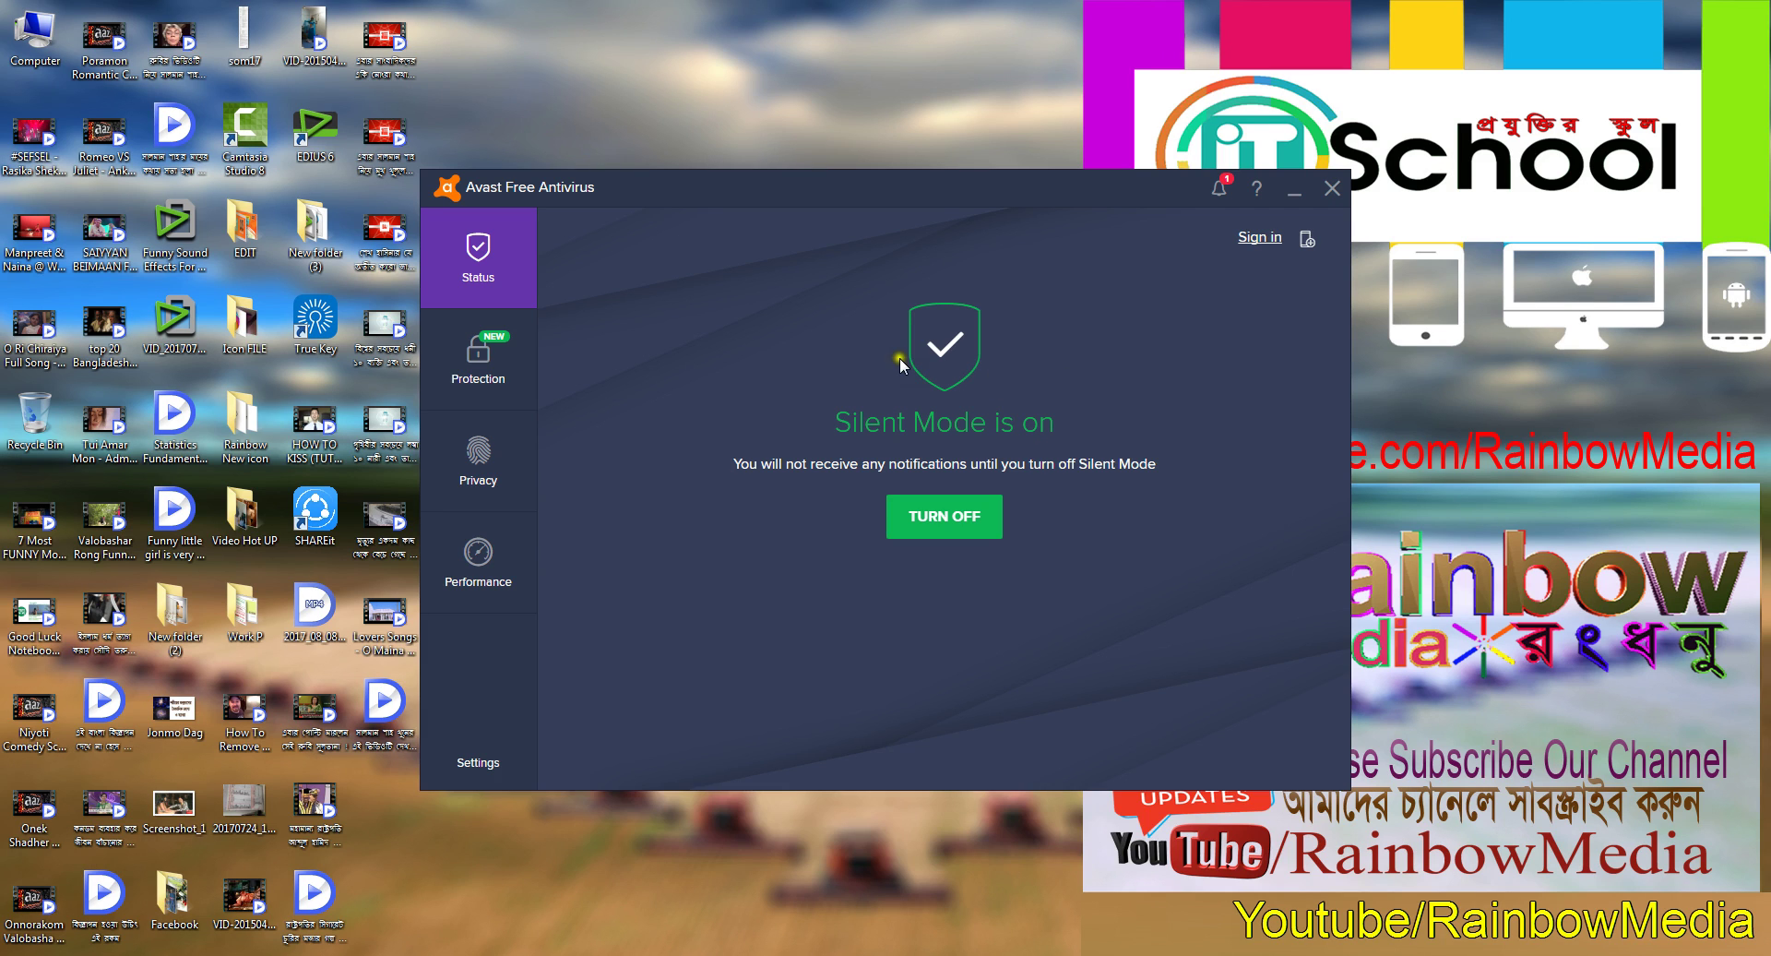
{"action": "left_click_drag", "start_coordinate": [679, 185], "coordinate": [729, 151]}
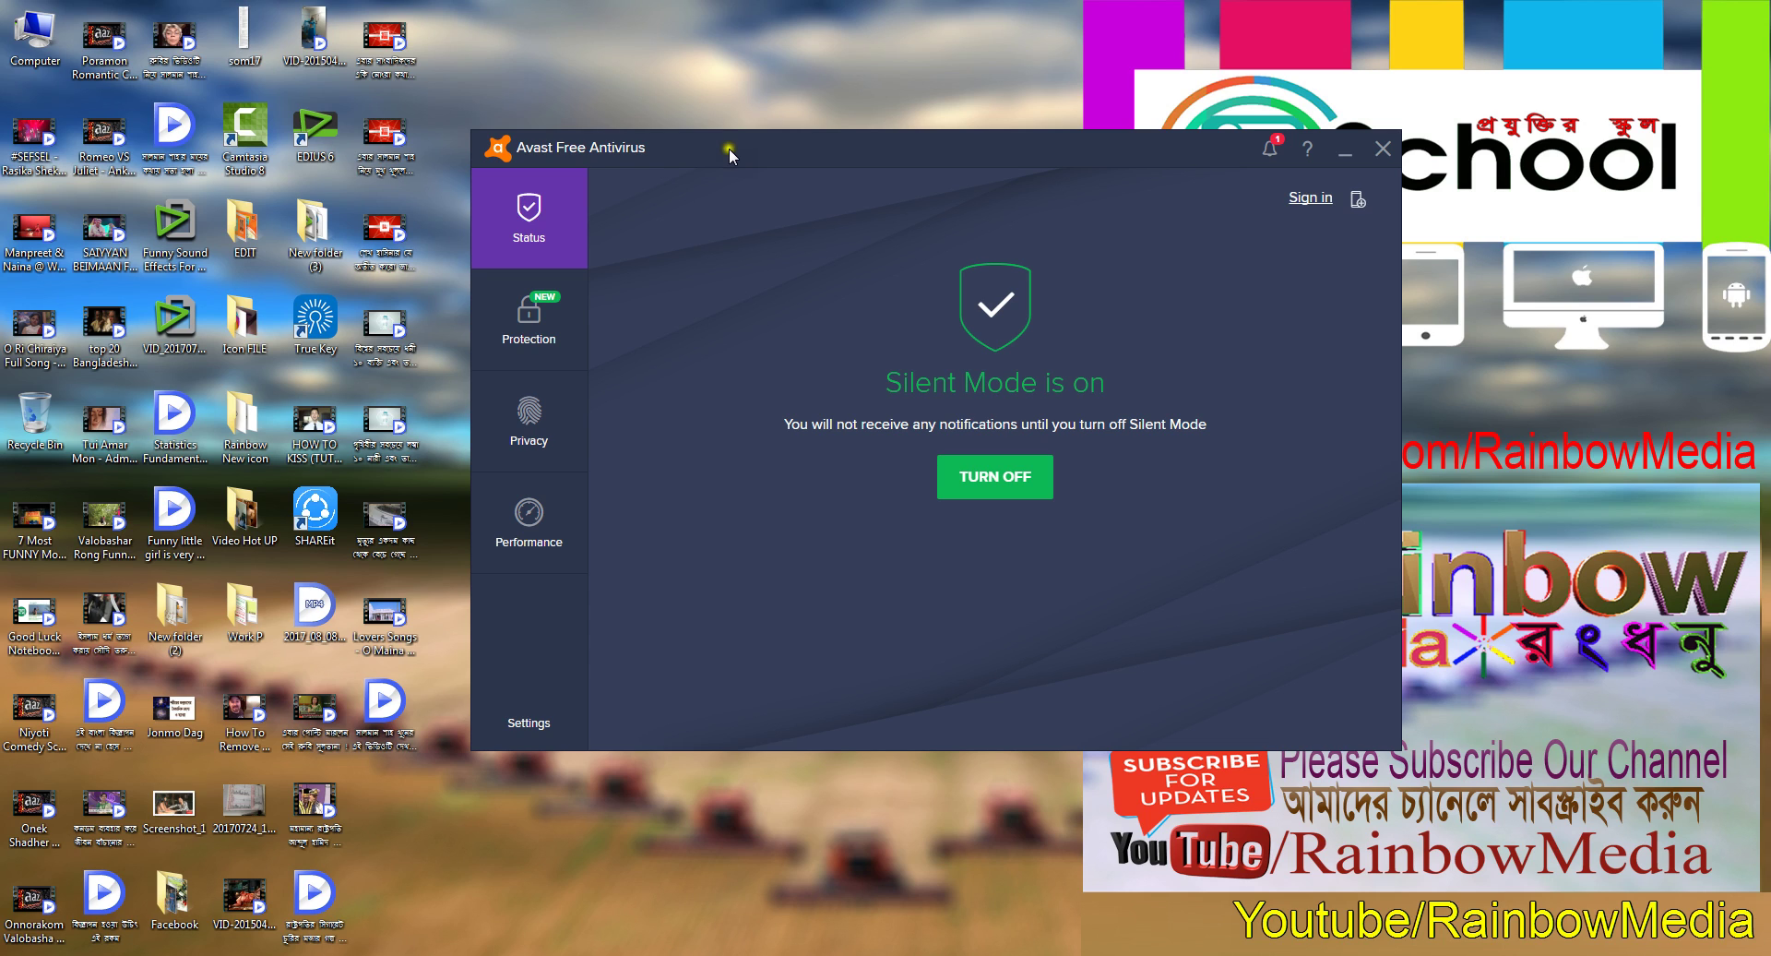
{"action": "left_click", "coordinate": [728, 150]}
{"action": "mouse_move", "coordinate": [743, 183]}
{"action": "left_mouse_down"}
{"action": "mouse_move", "coordinate": [749, 155]}
{"action": "mouse_move", "coordinate": [721, 158]}
{"action": "left_mouse_up"}
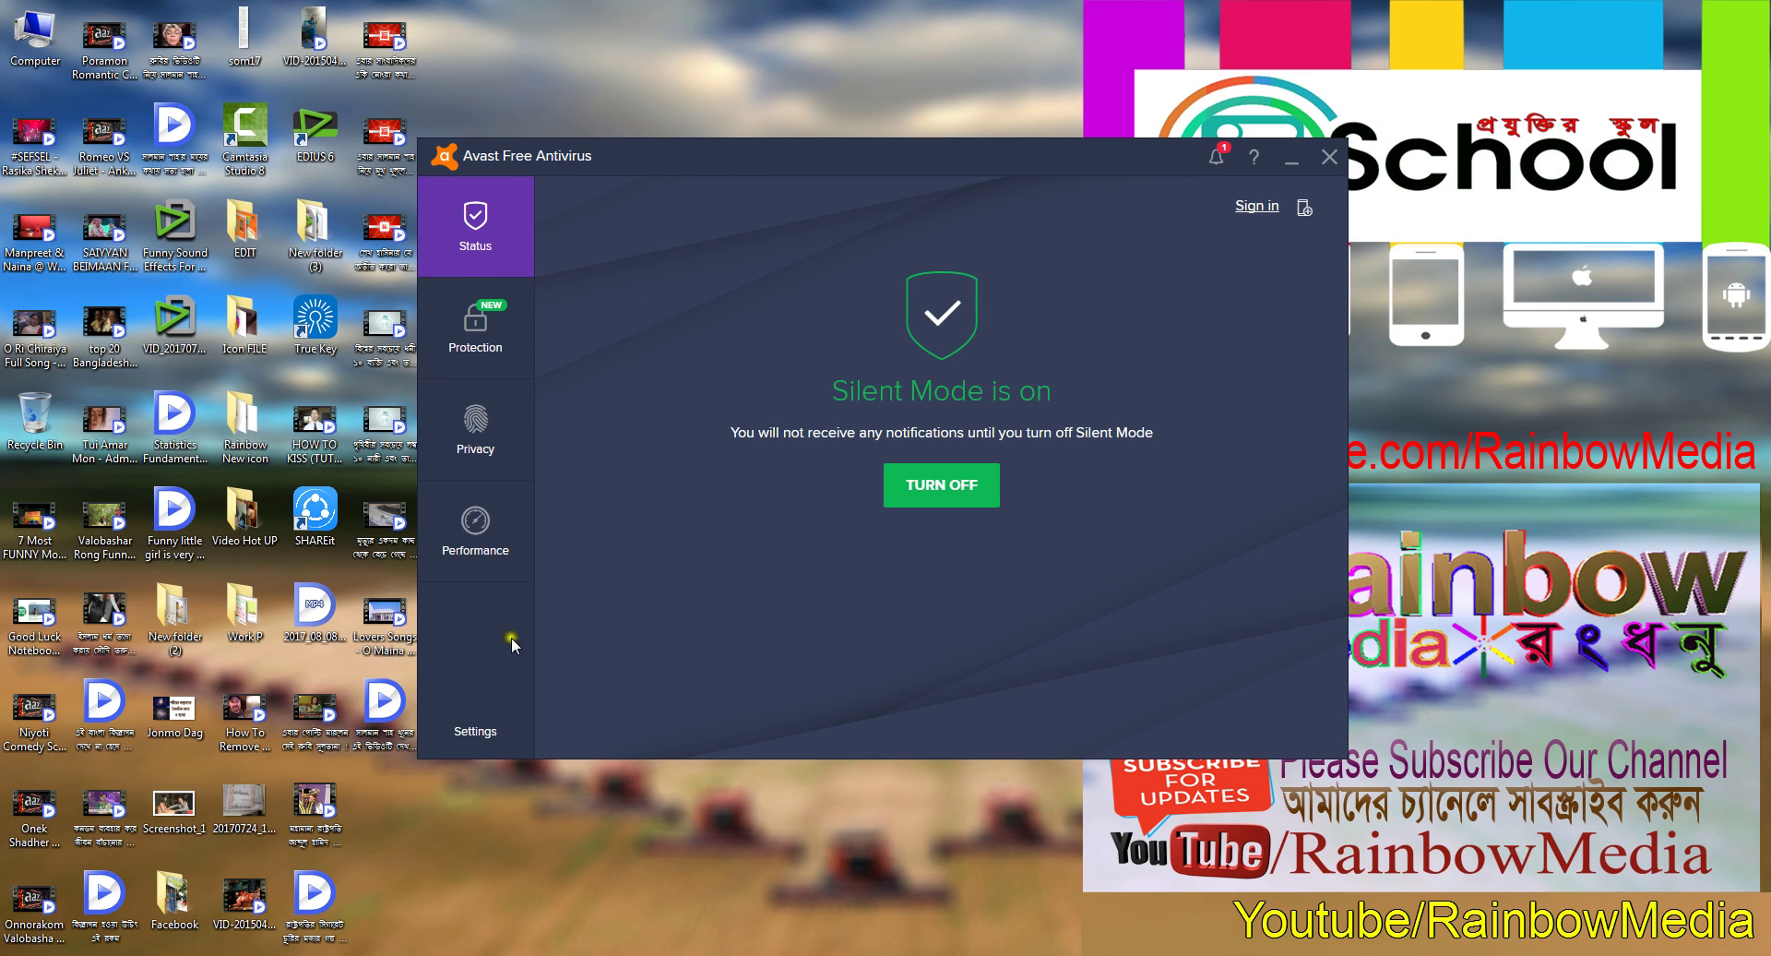
{"action": "left_click_drag", "start_coordinate": [648, 171], "coordinate": [686, 179]}
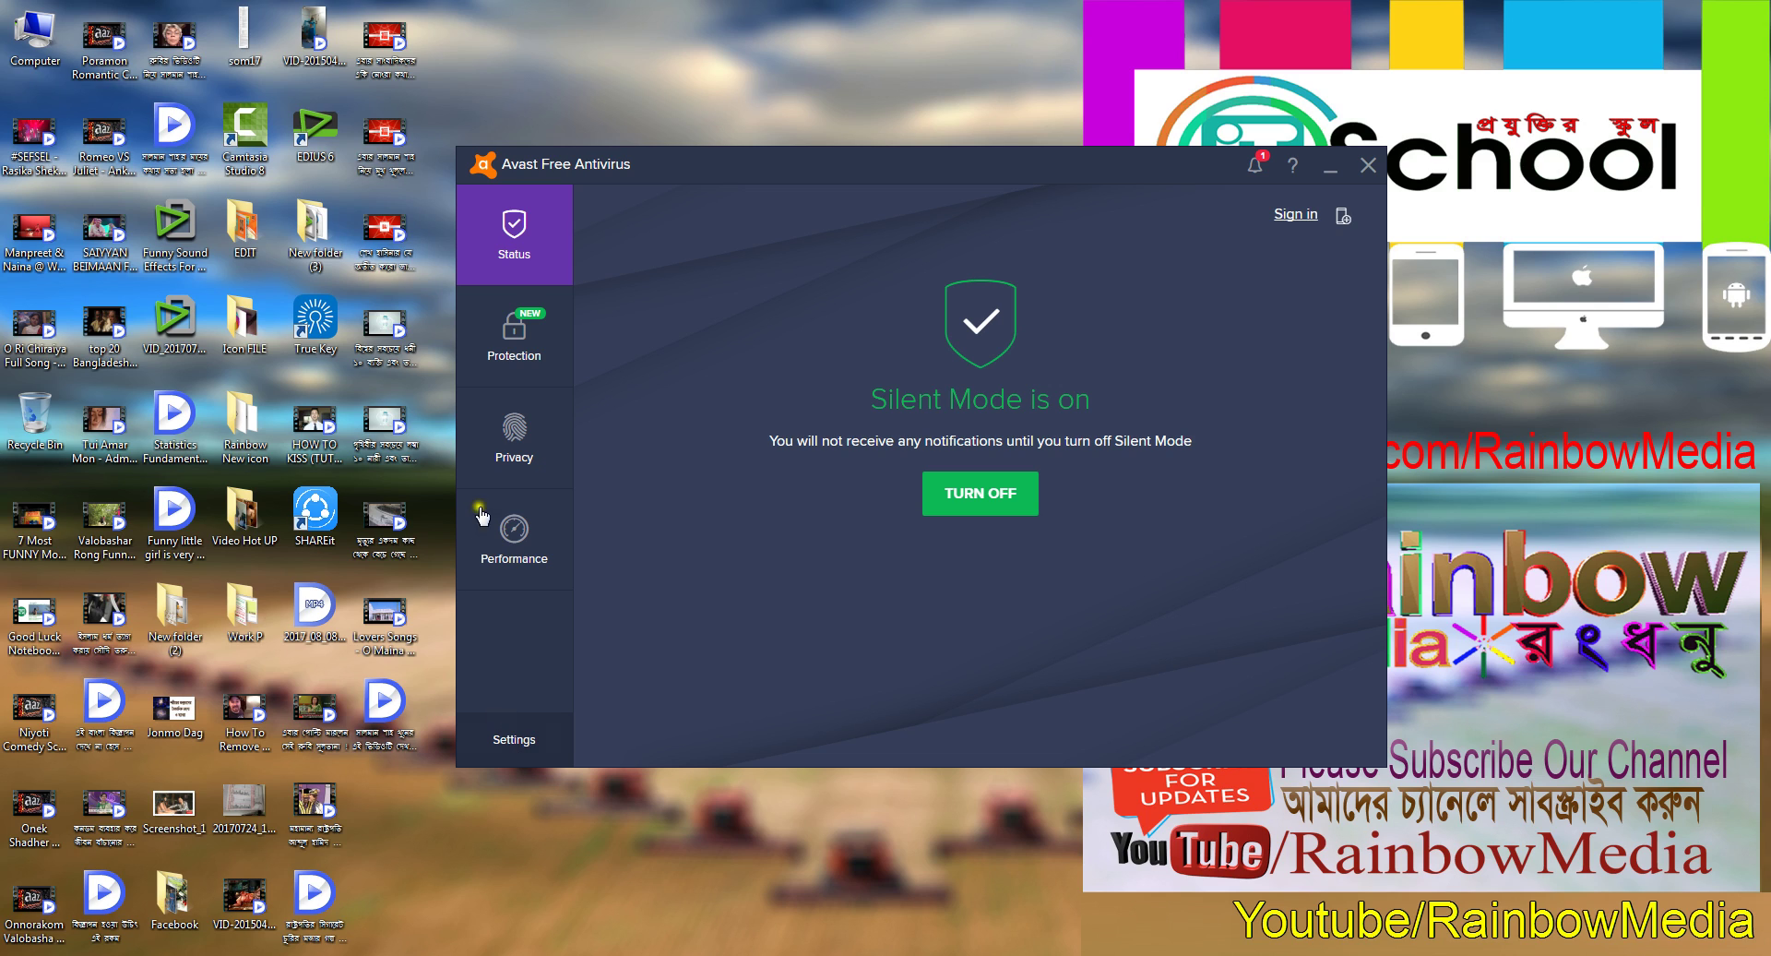
{"action": "left_click_drag", "start_coordinate": [573, 166], "coordinate": [583, 166]}
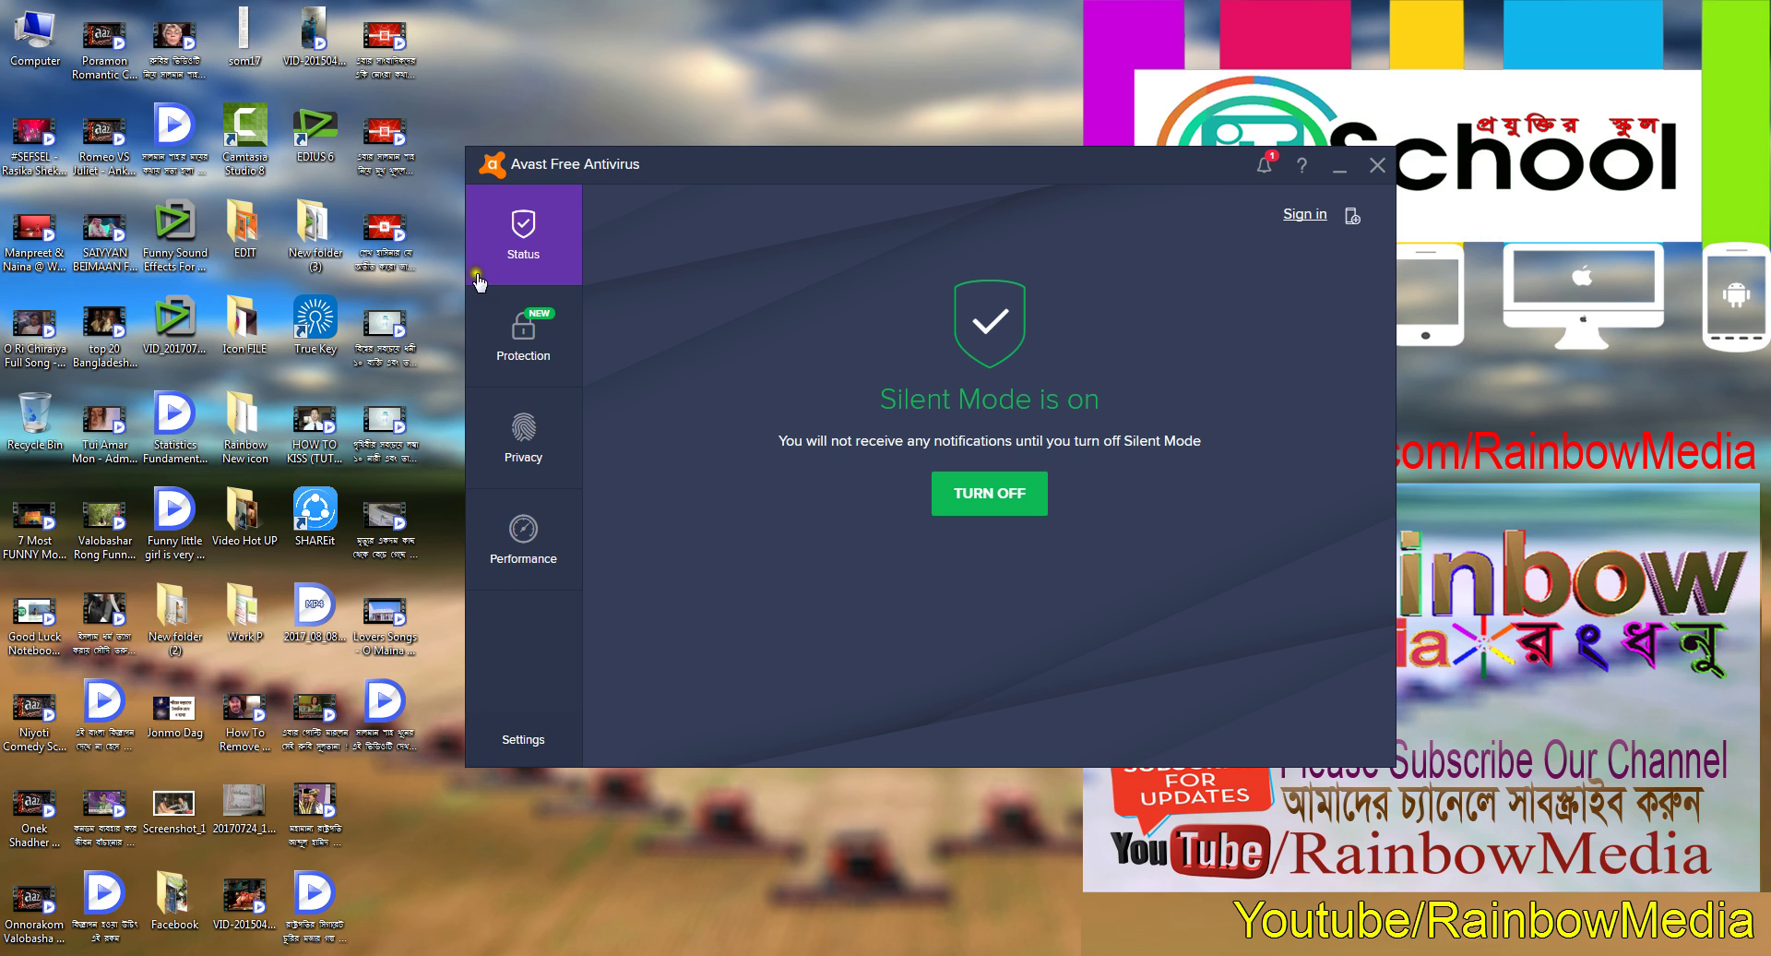
{"action": "left_click_drag", "start_coordinate": [517, 166], "coordinate": [517, 185]}
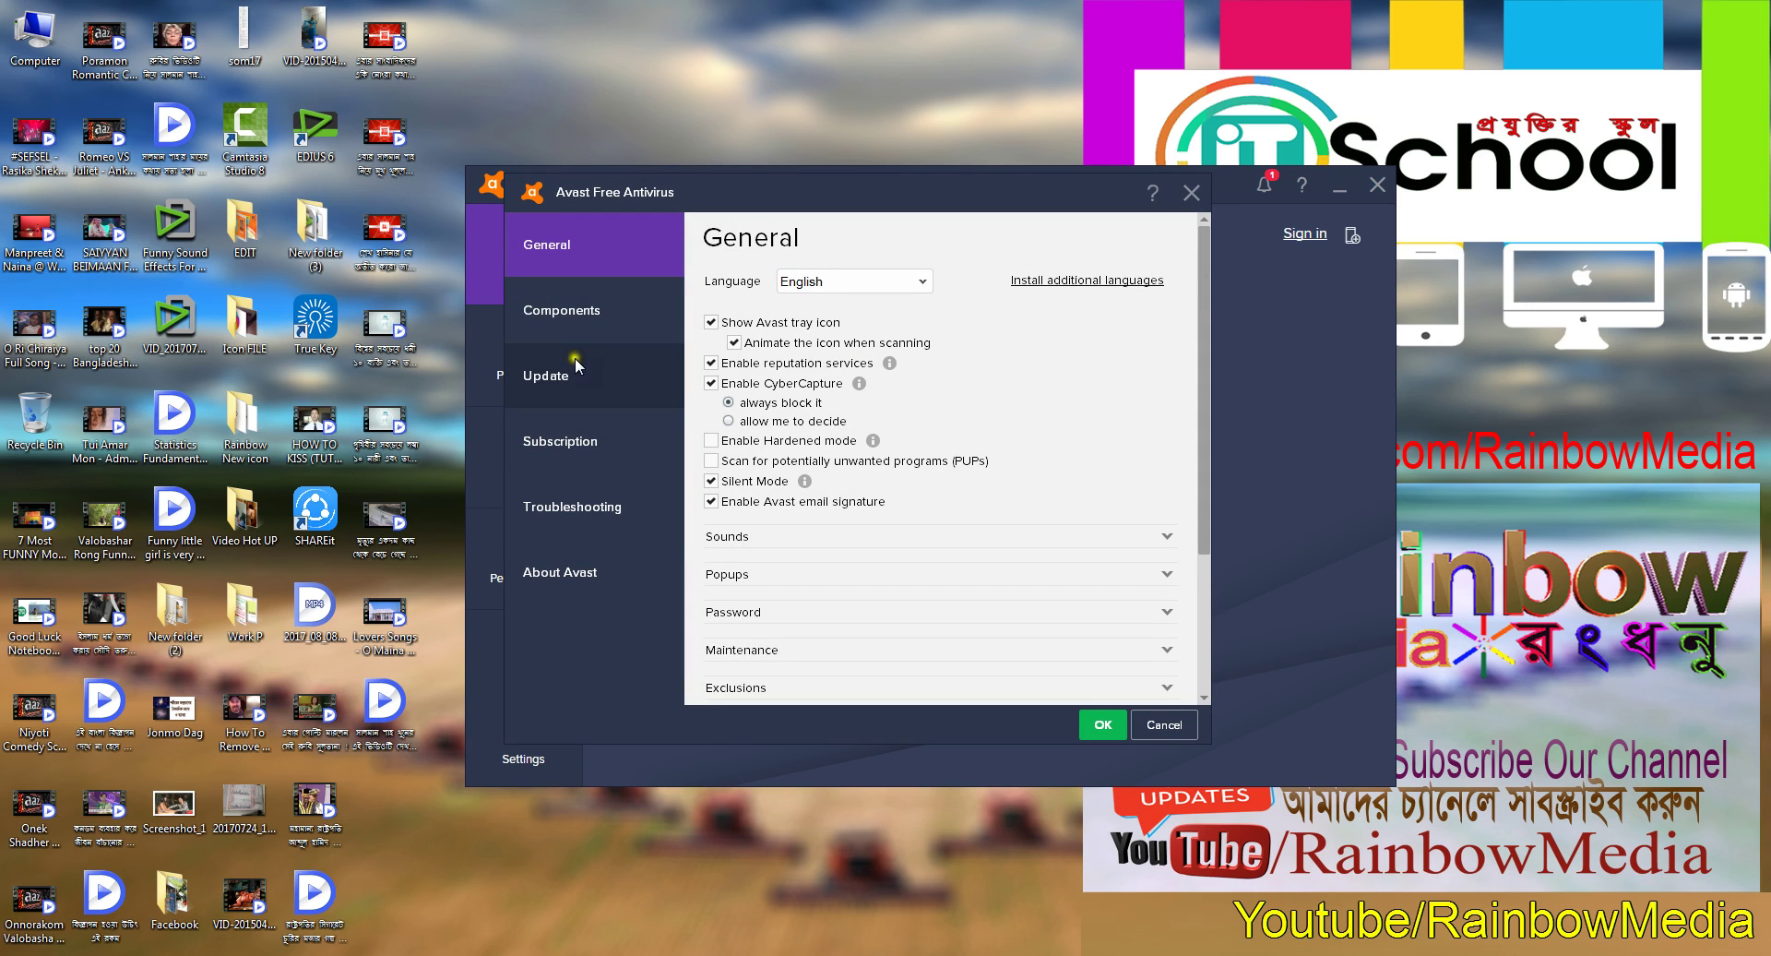
Open the Actions settings of the File System Shield component
{"action": "left_click", "coordinate": [568, 325]}
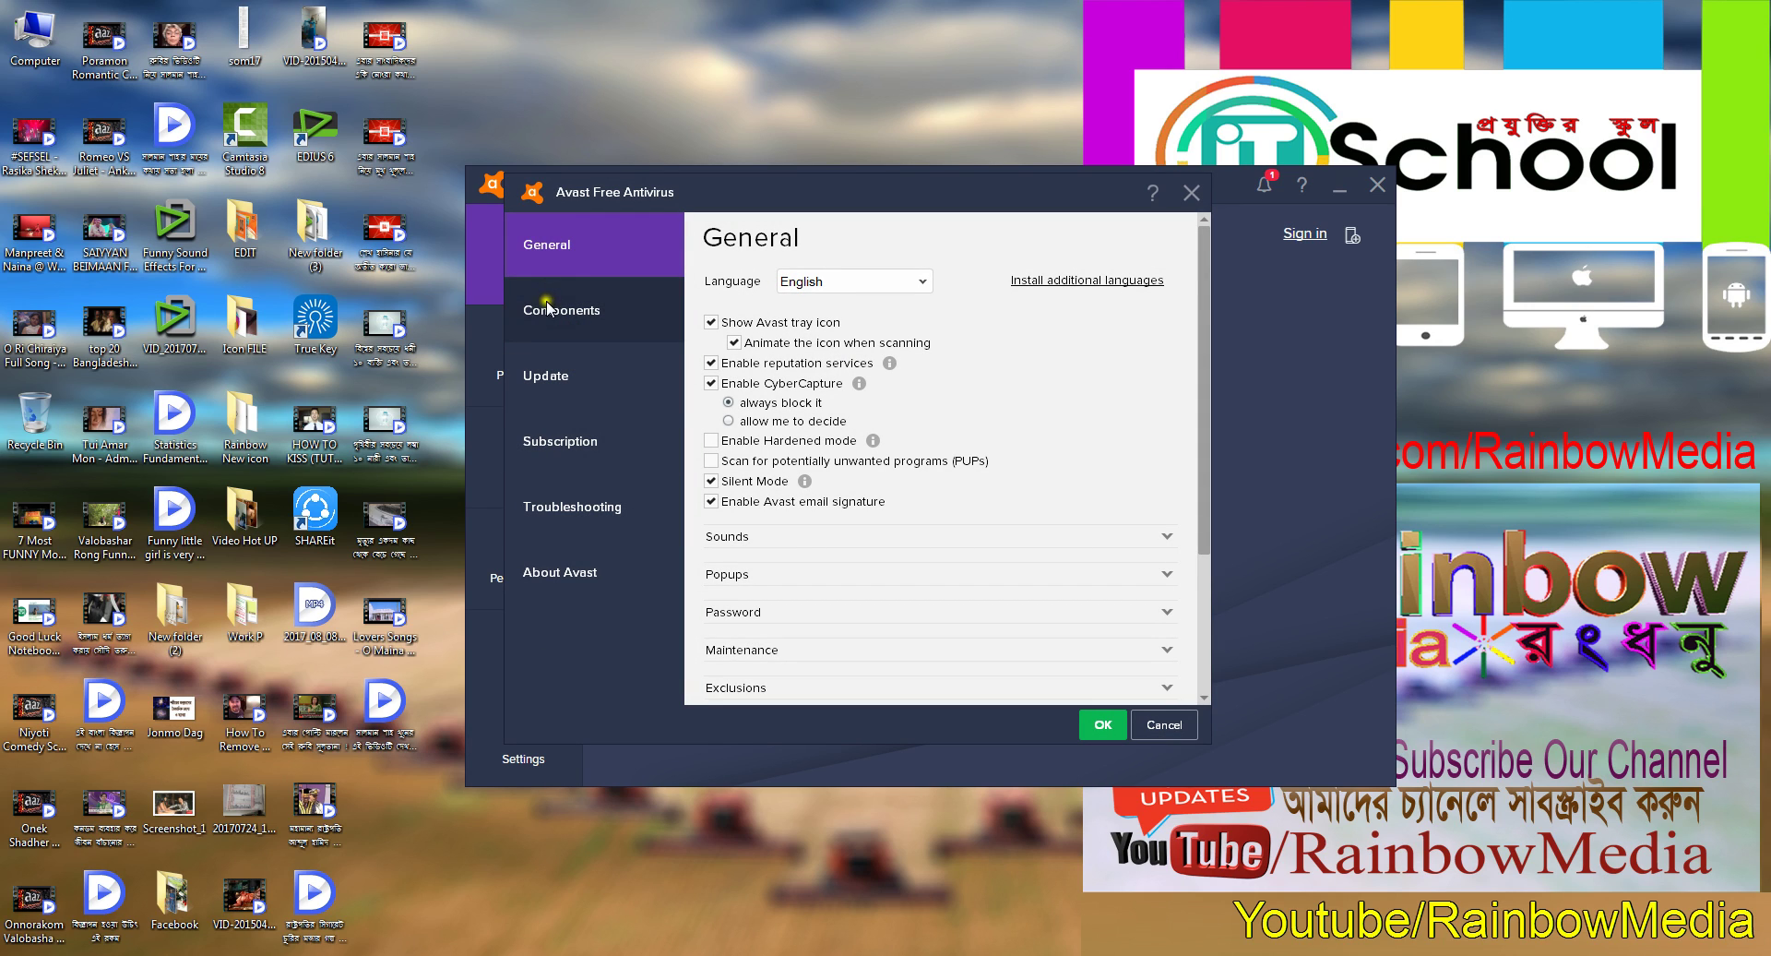
{"action": "left_click", "coordinate": [544, 312]}
{"action": "left_click", "coordinate": [544, 312]}
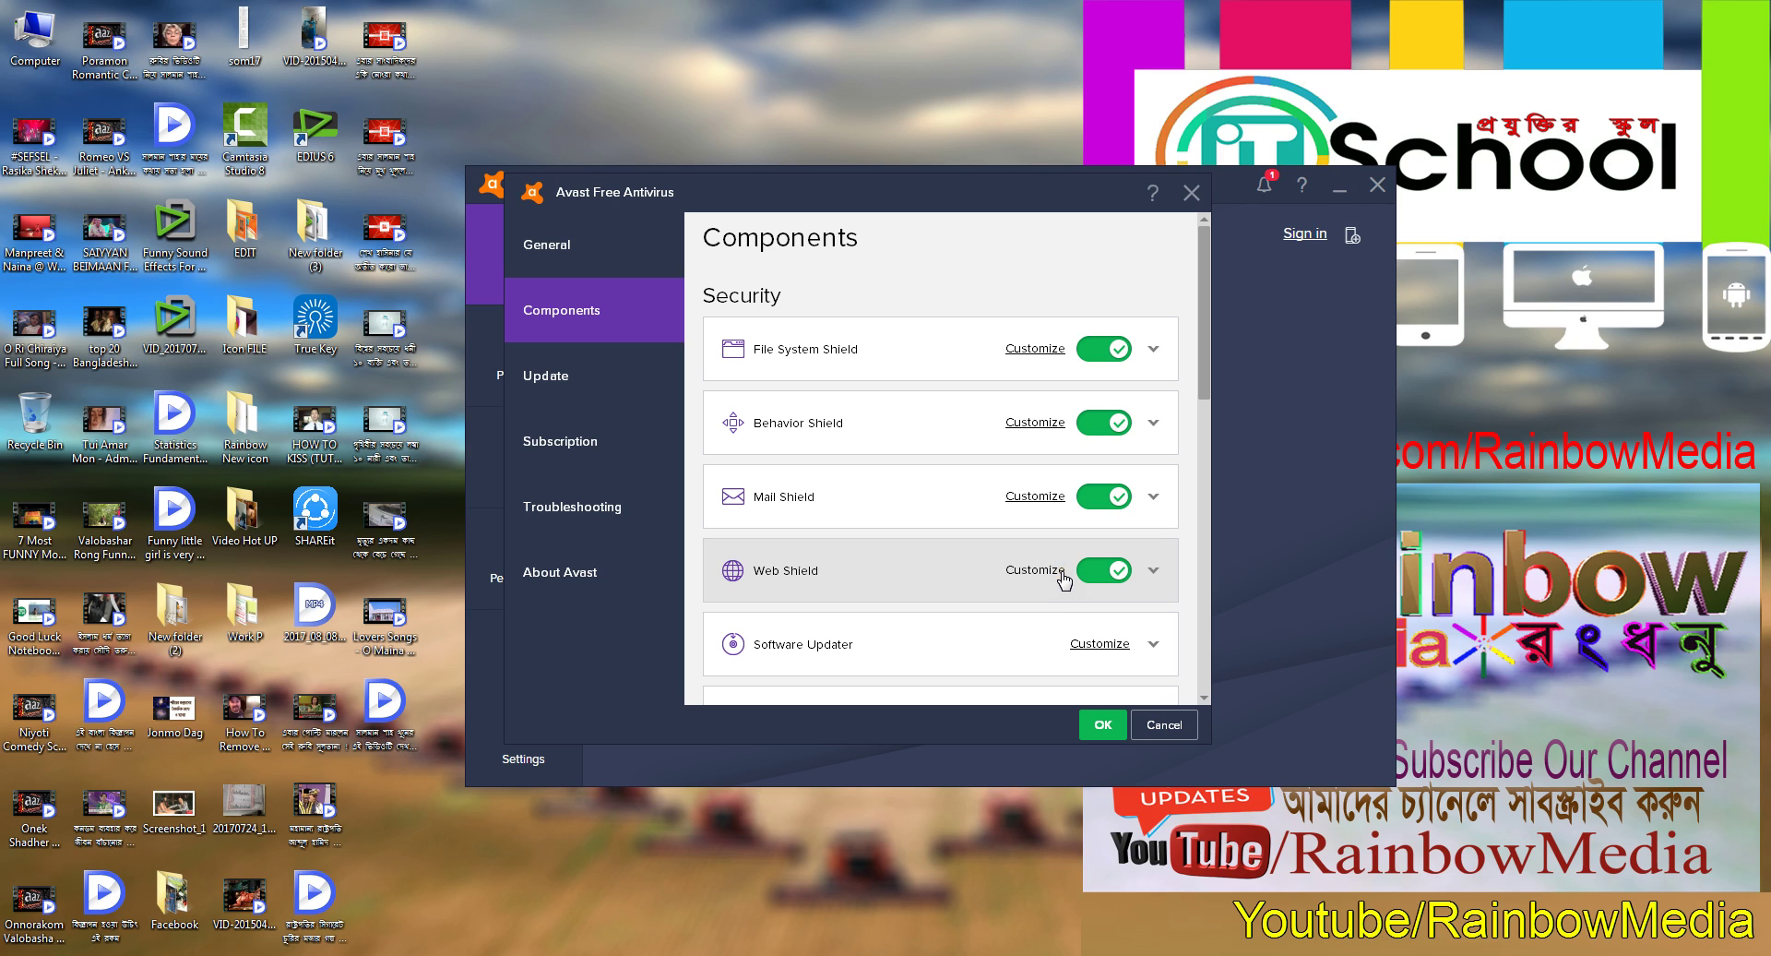
{"action": "left_click", "coordinate": [1035, 348]}
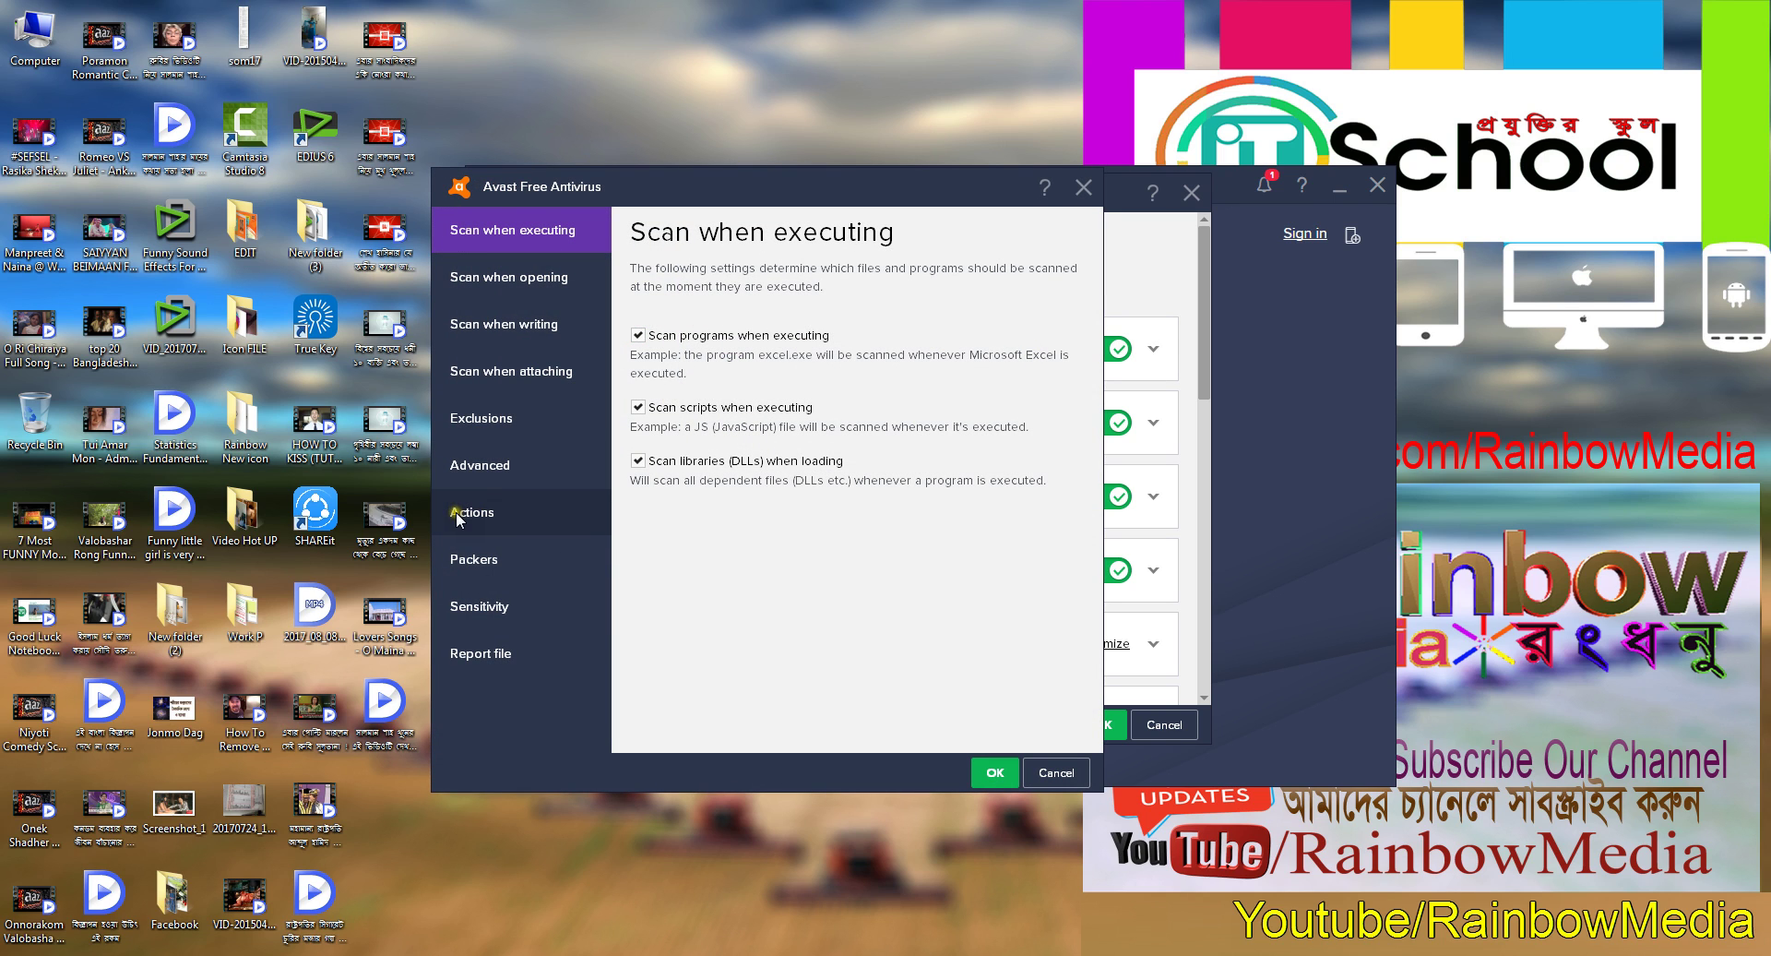
{"action": "left_click", "coordinate": [488, 523]}
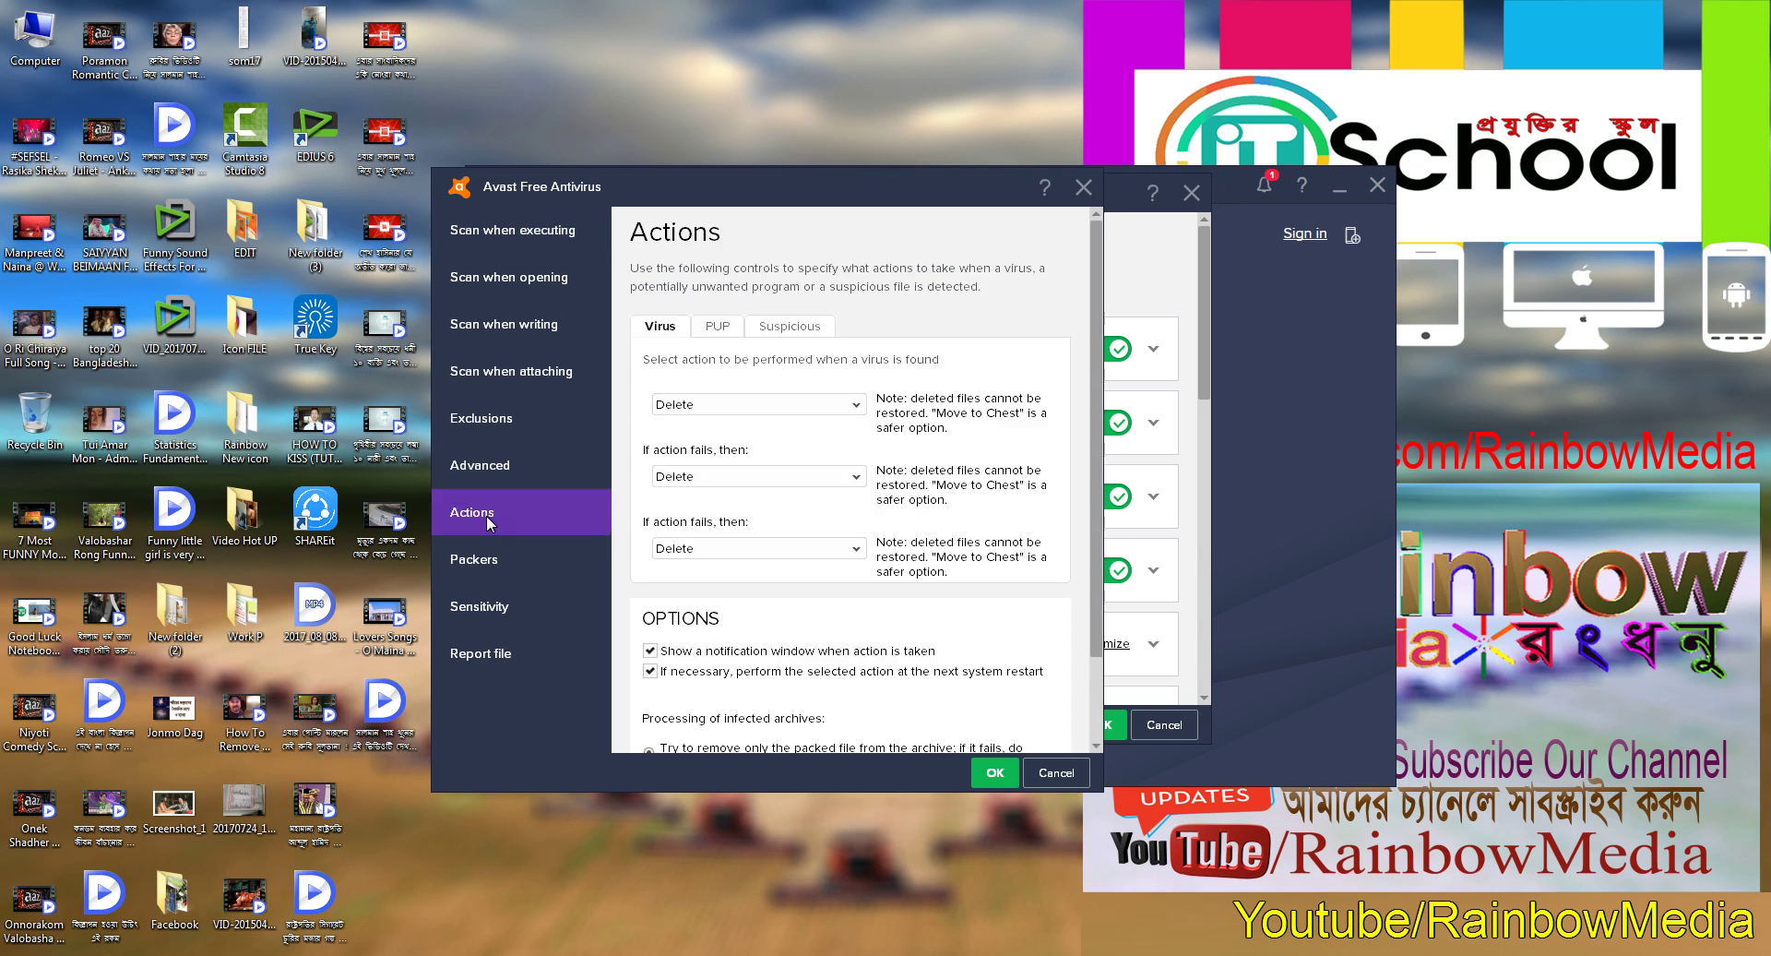
Set the File System Shield's primary action for a found virus to Move to Chest
{"action": "left_click", "coordinate": [680, 327]}
{"action": "left_click", "coordinate": [748, 378]}
{"action": "left_click", "coordinate": [718, 406]}
{"action": "left_click", "coordinate": [718, 410]}
{"action": "left_click", "coordinate": [718, 407]}
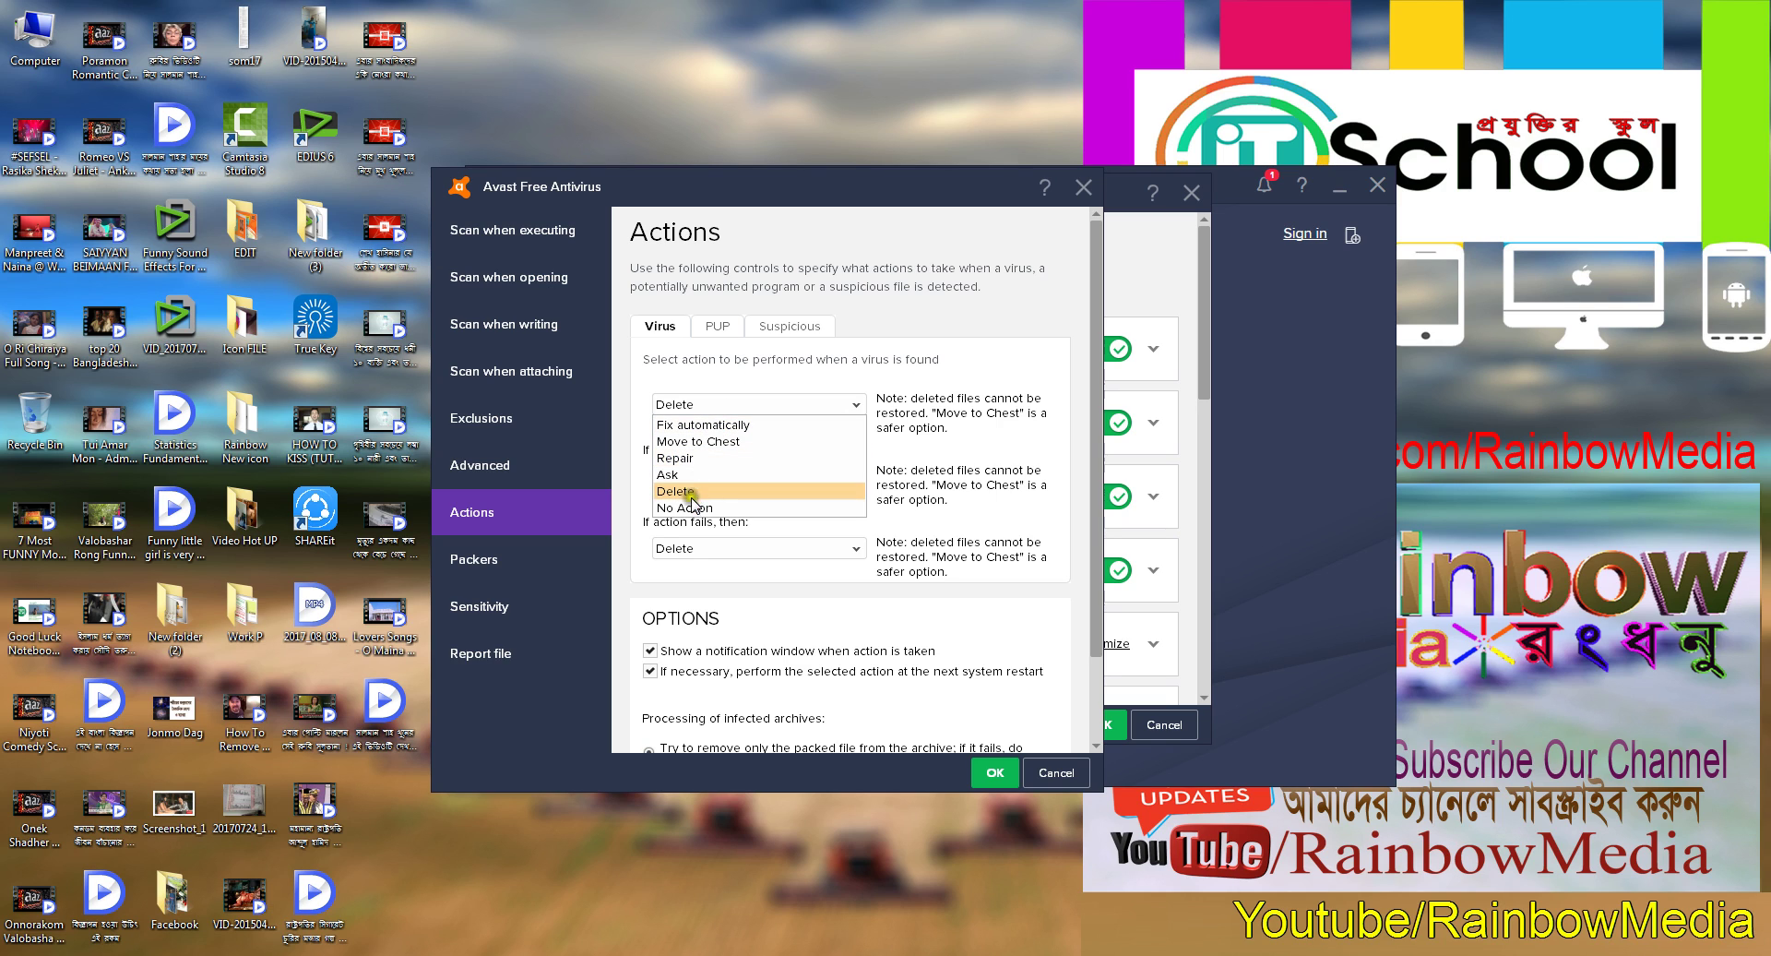
{"action": "left_click", "coordinate": [686, 442]}
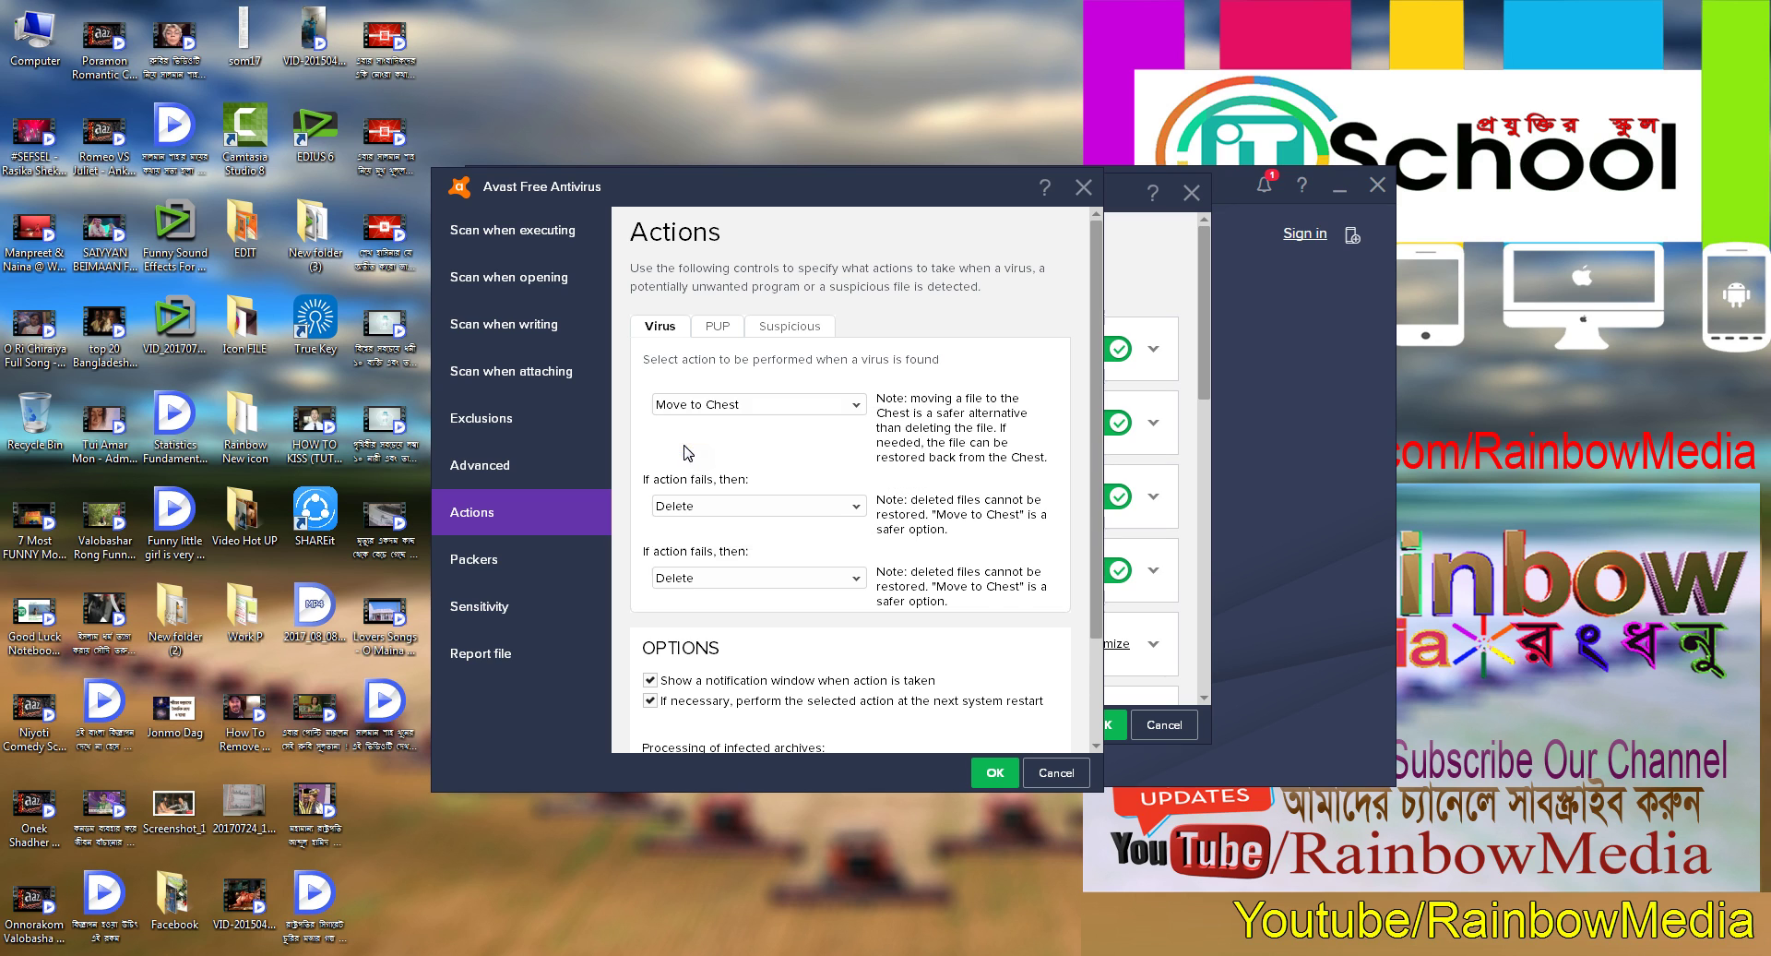
Set both fallback virus actions to Move to Chest and save the shield and component settings
{"action": "left_click", "coordinate": [667, 508]}
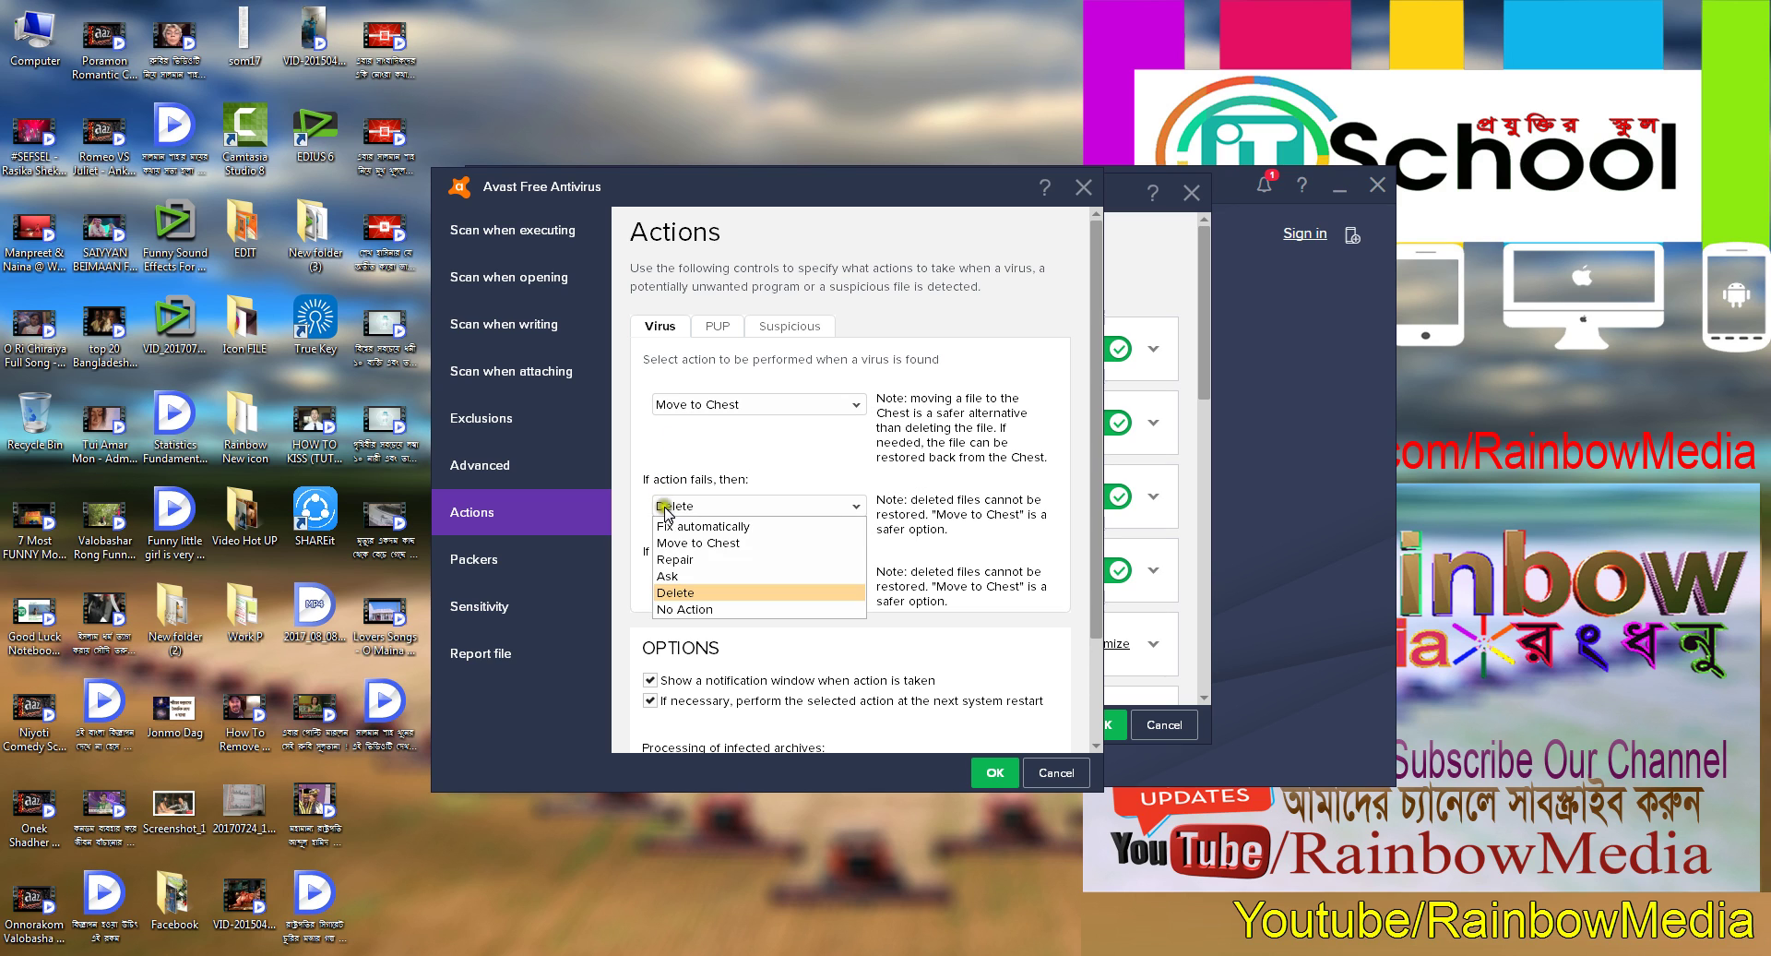
{"action": "left_click", "coordinate": [694, 548]}
{"action": "left_click", "coordinate": [703, 607]}
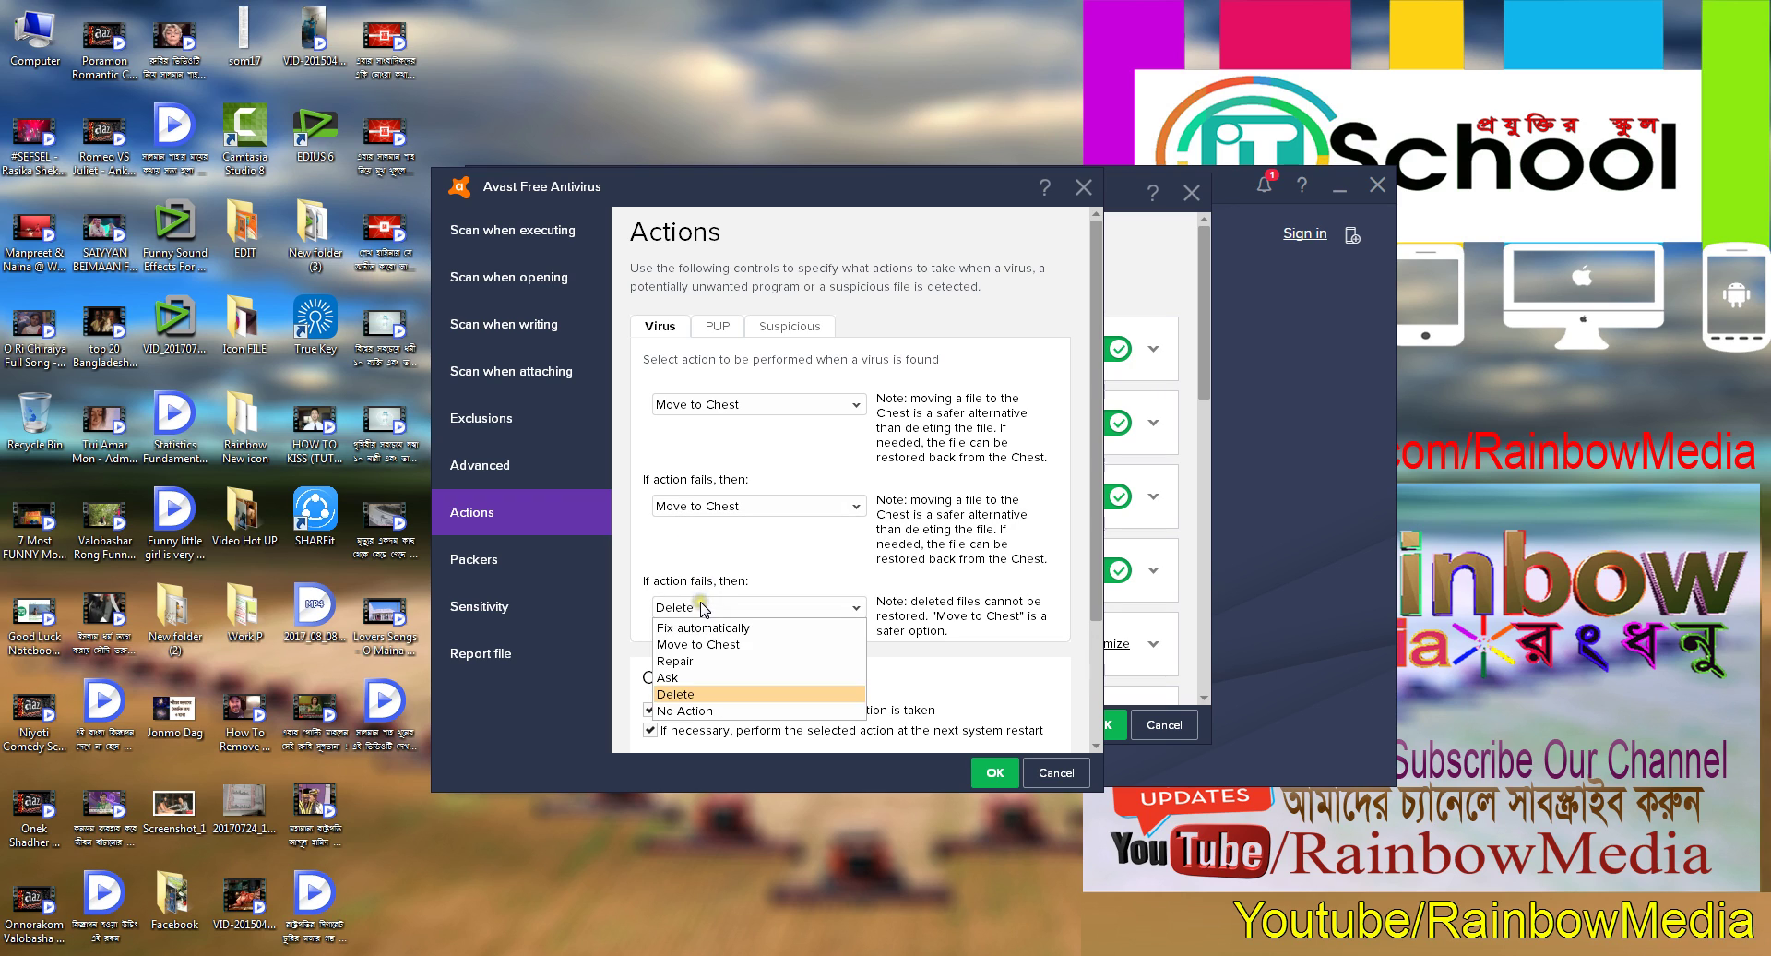
{"action": "left_click", "coordinate": [684, 644]}
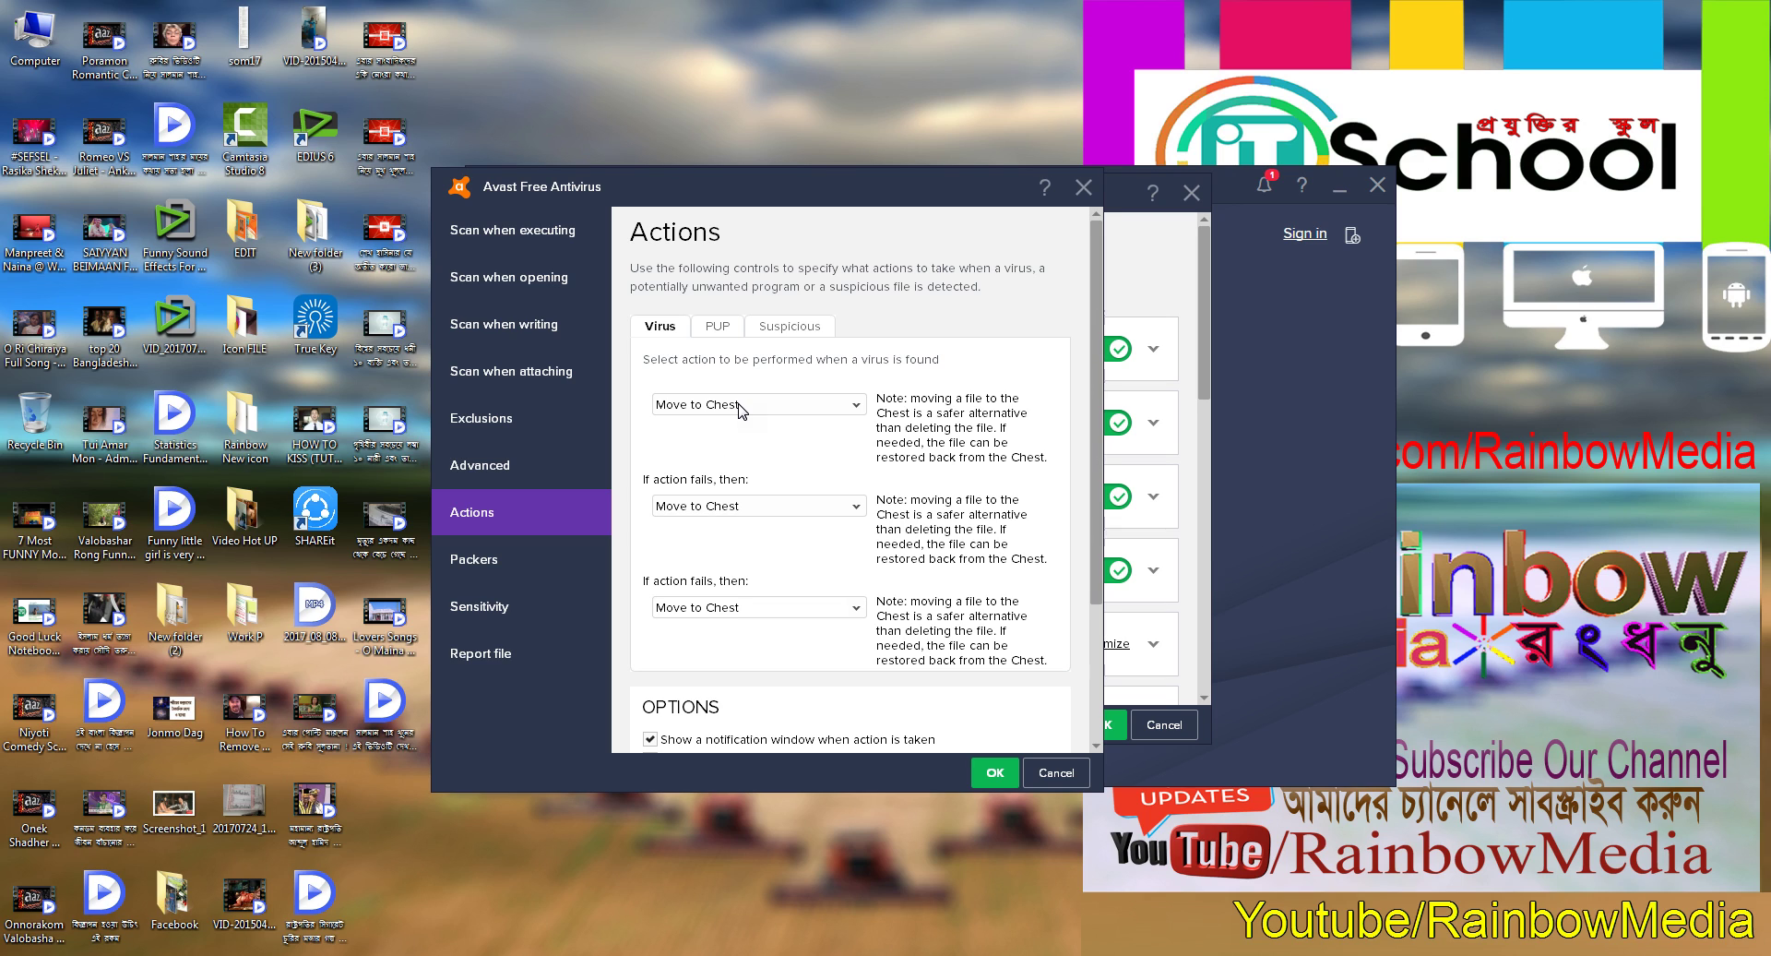
{"action": "left_click", "coordinate": [996, 778]}
{"action": "left_click", "coordinate": [1105, 733]}
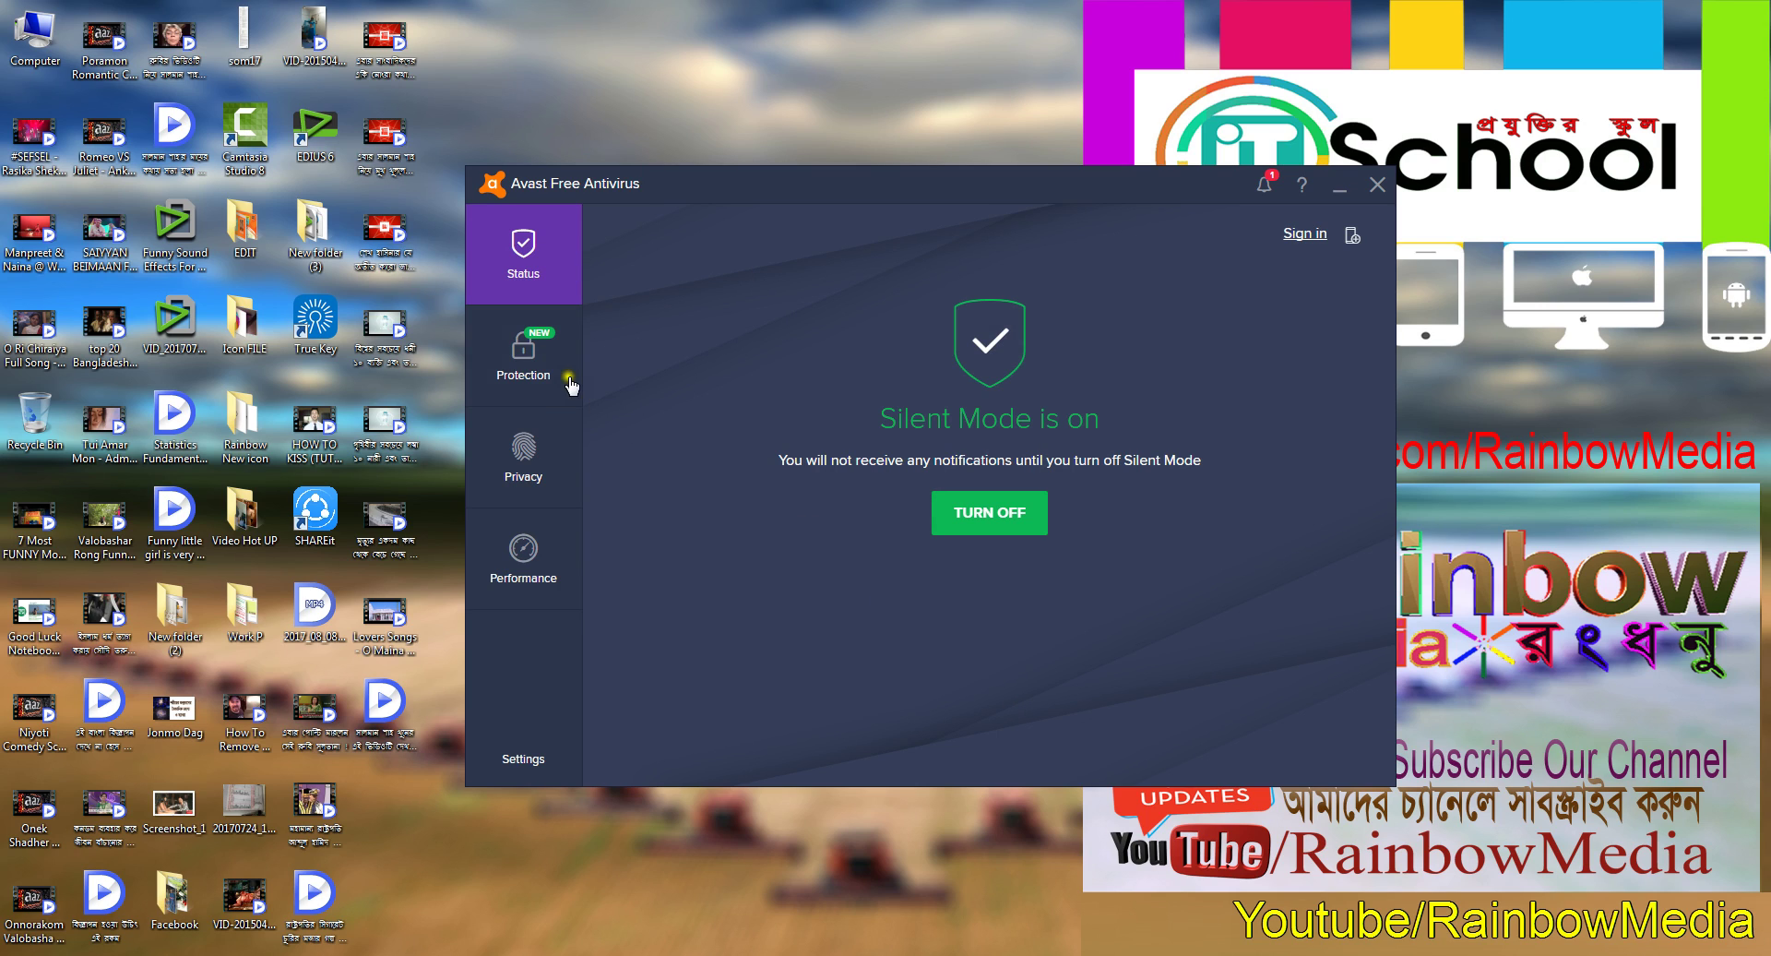
Open the Virus Chest from the Antivirus protection page and select the quarantined file NWKg - Copy.exe
{"action": "left_click", "coordinate": [542, 375]}
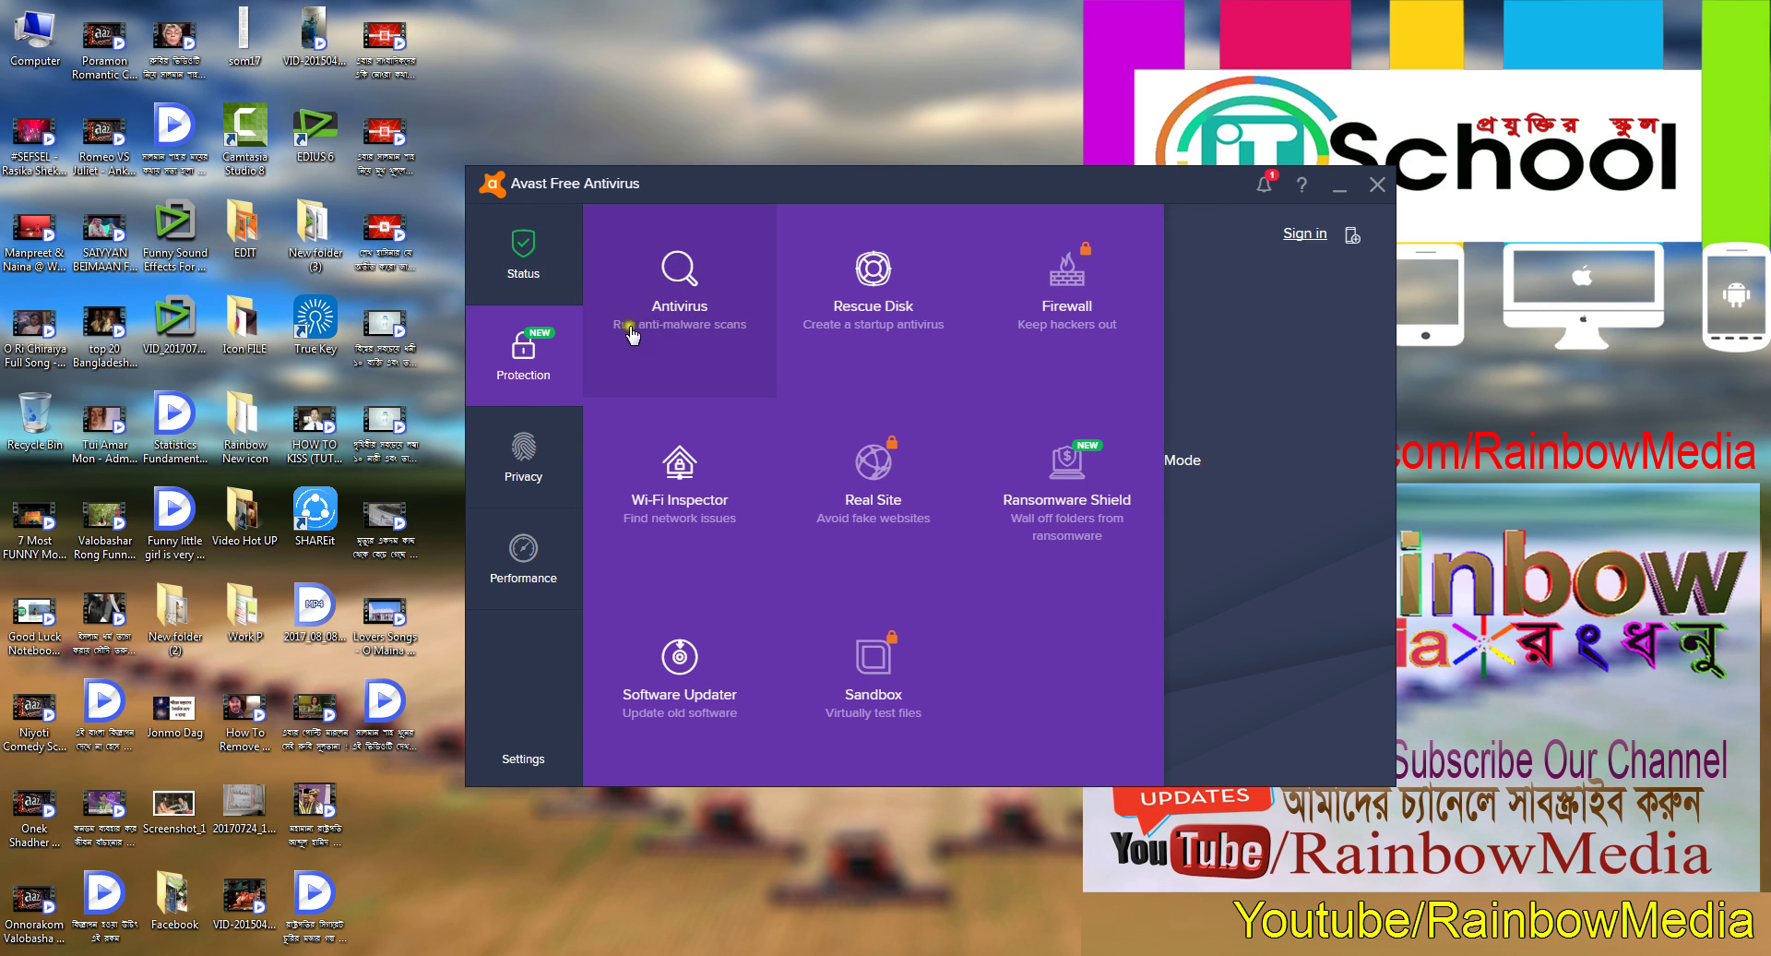
{"action": "left_click", "coordinate": [683, 316]}
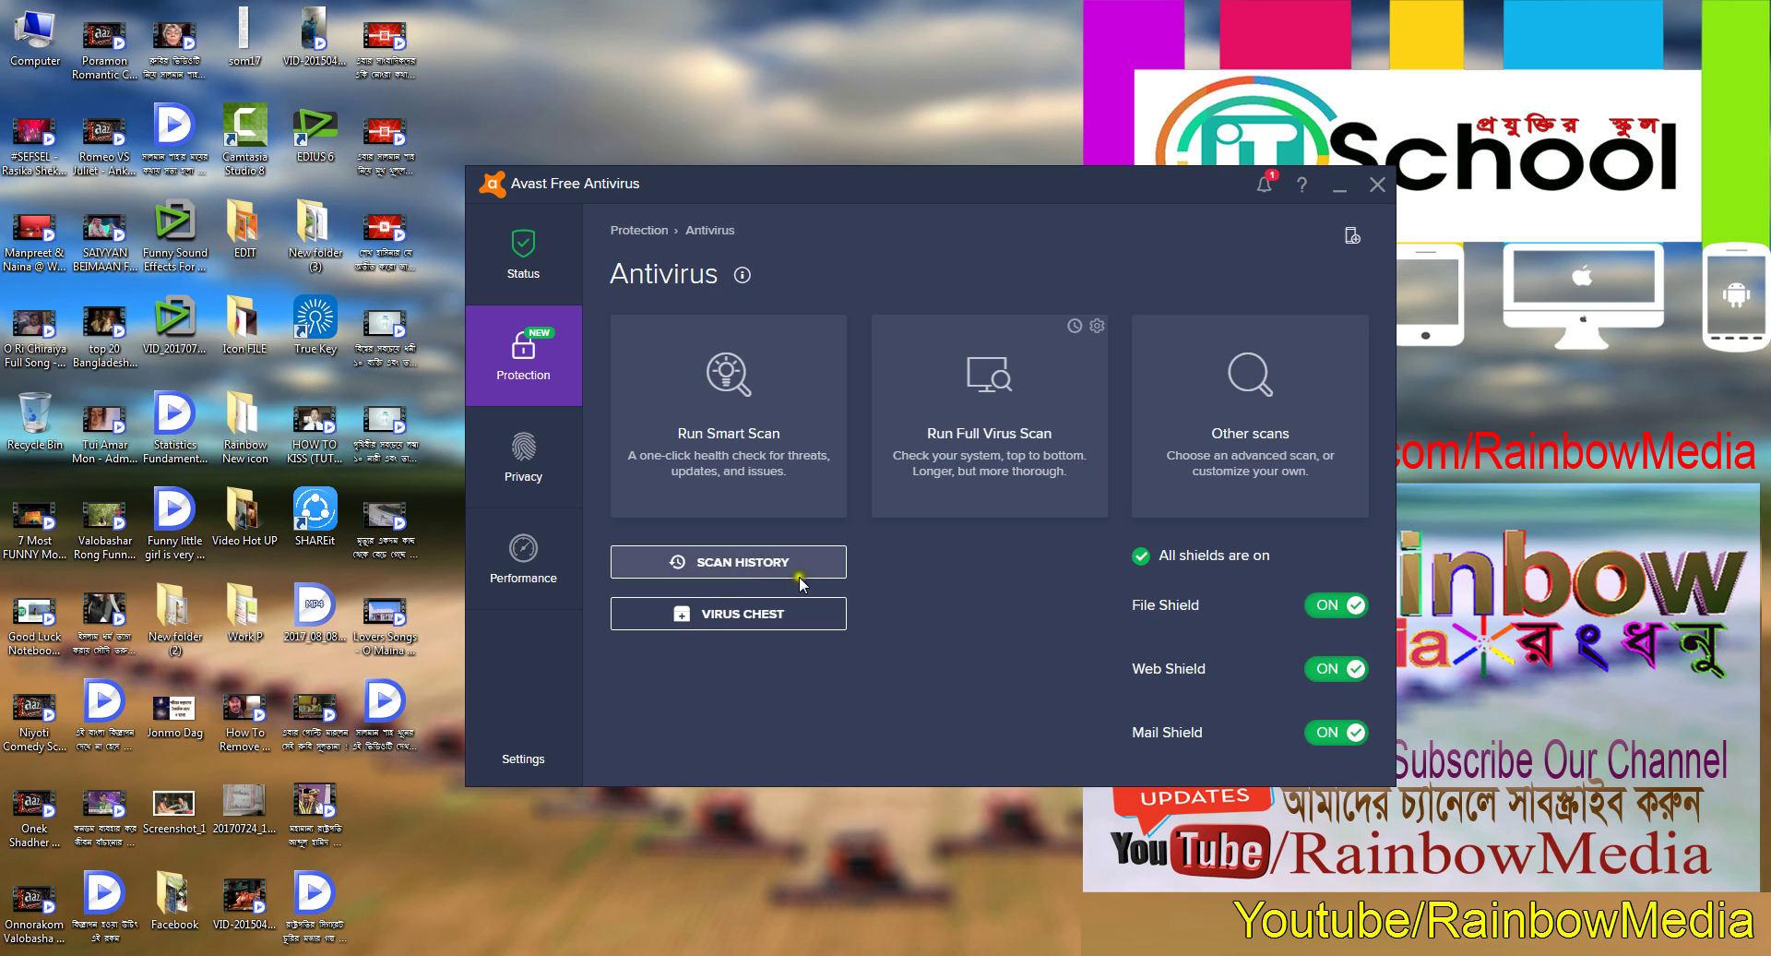
{"action": "left_click", "coordinate": [762, 620]}
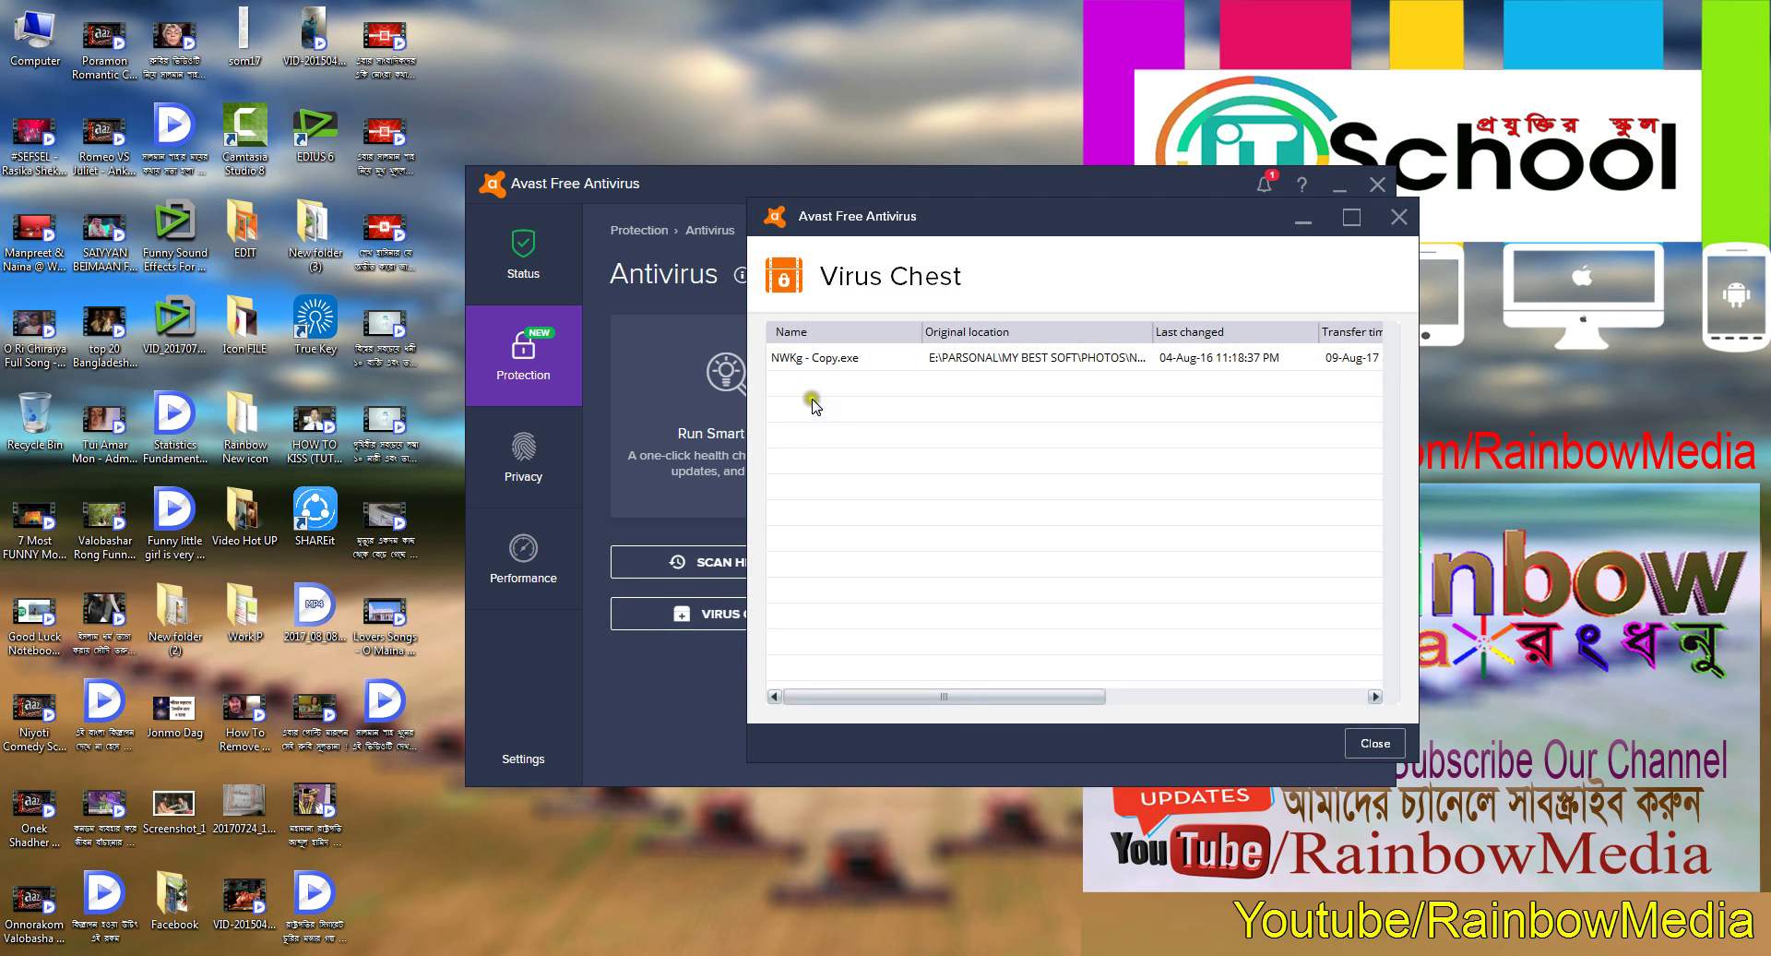
{"action": "left_click", "coordinate": [795, 360]}
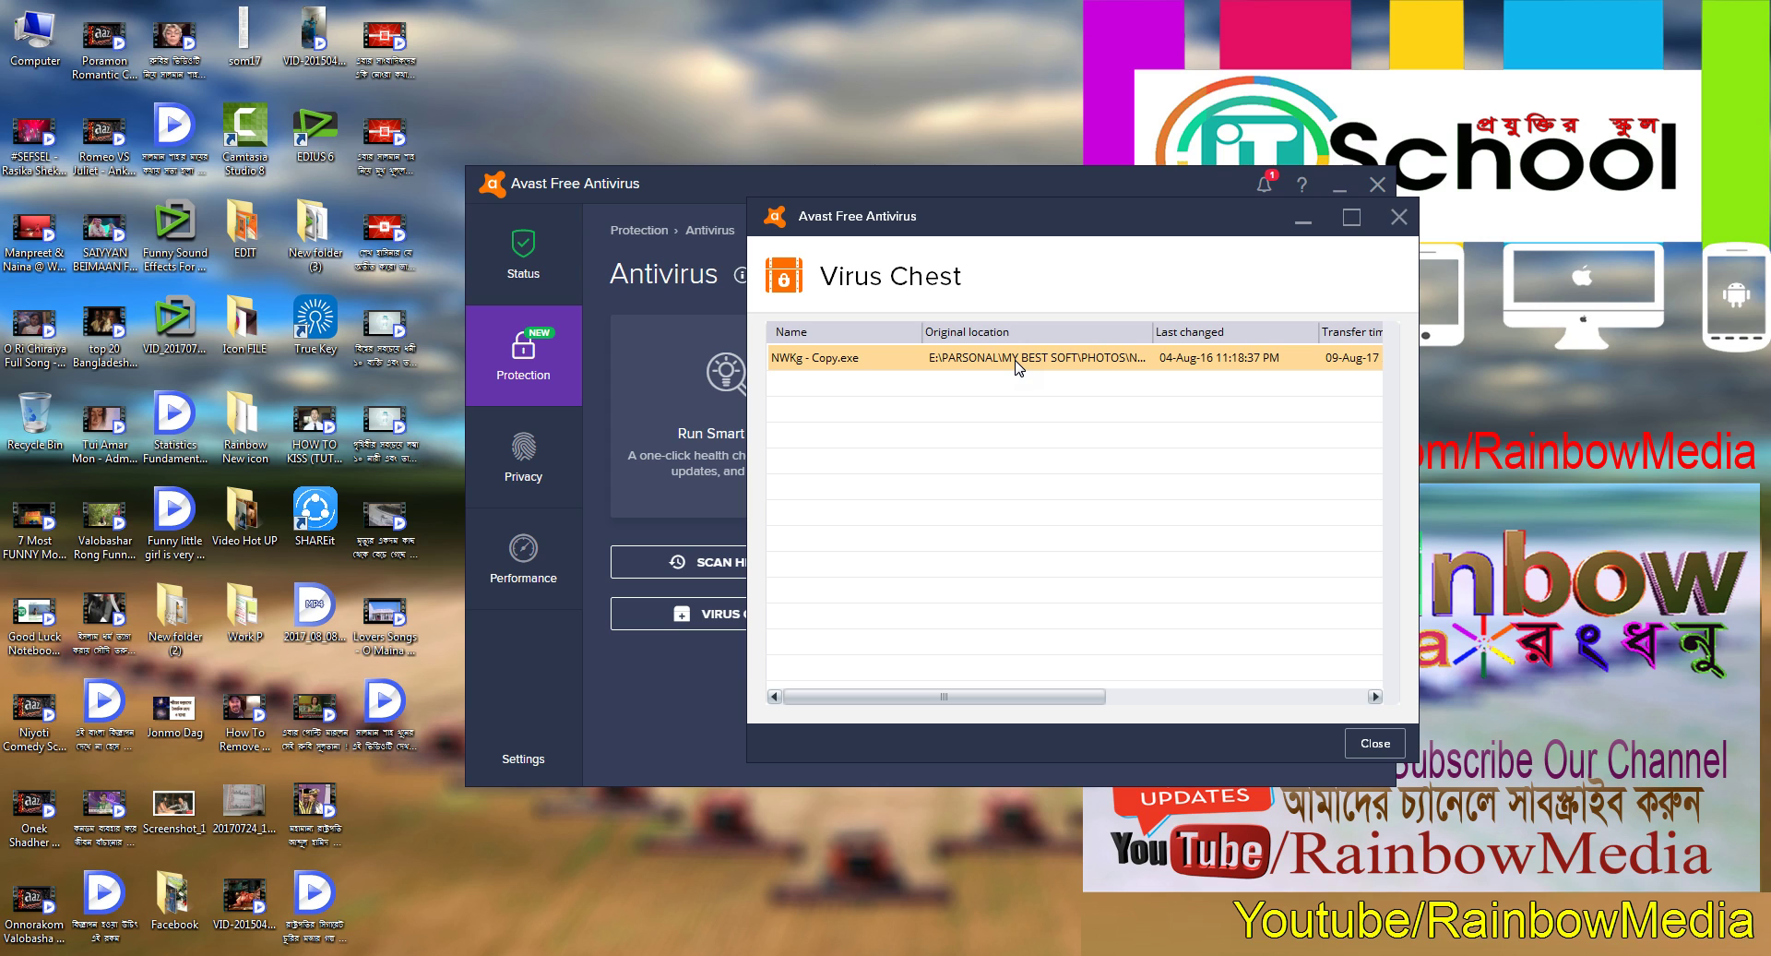
Restore NWKg - Copy.exe from the Virus Chest, skipping the overwrite of the existing file
{"action": "right_click", "coordinate": [870, 354]}
{"action": "left_click", "coordinate": [896, 390]}
{"action": "right_click", "coordinate": [908, 366]}
{"action": "left_click", "coordinate": [944, 395]}
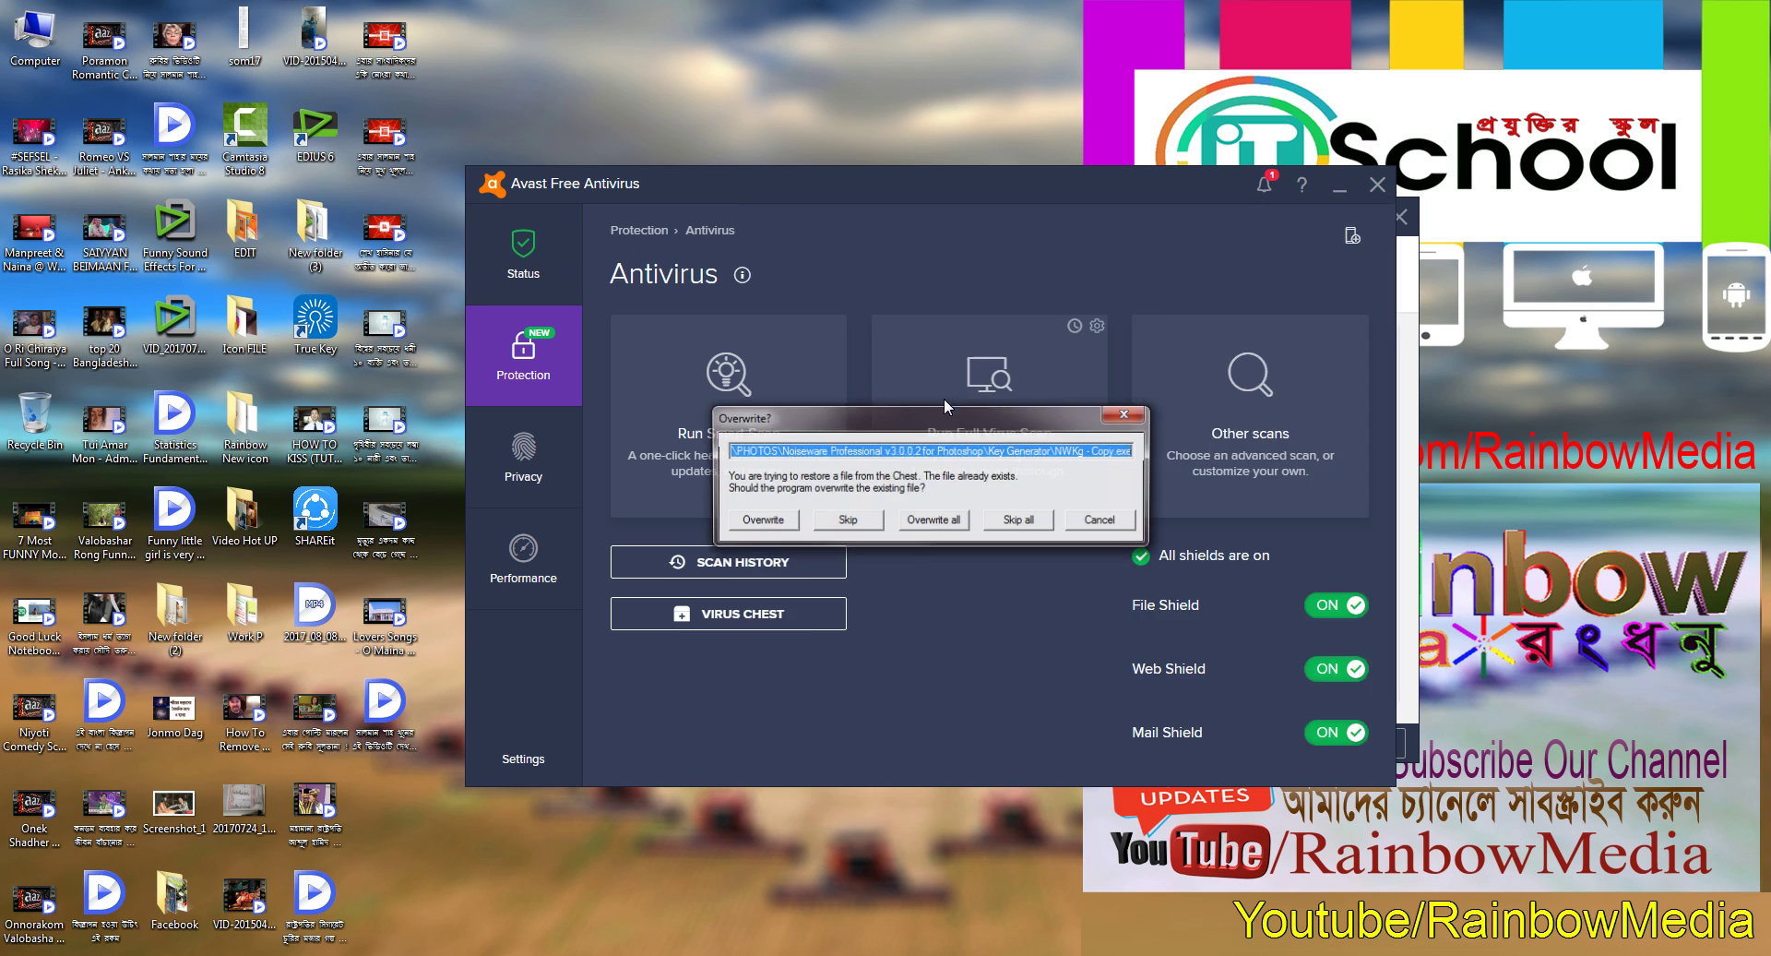
{"action": "left_click_drag", "start_coordinate": [1012, 415], "coordinate": [962, 382]}
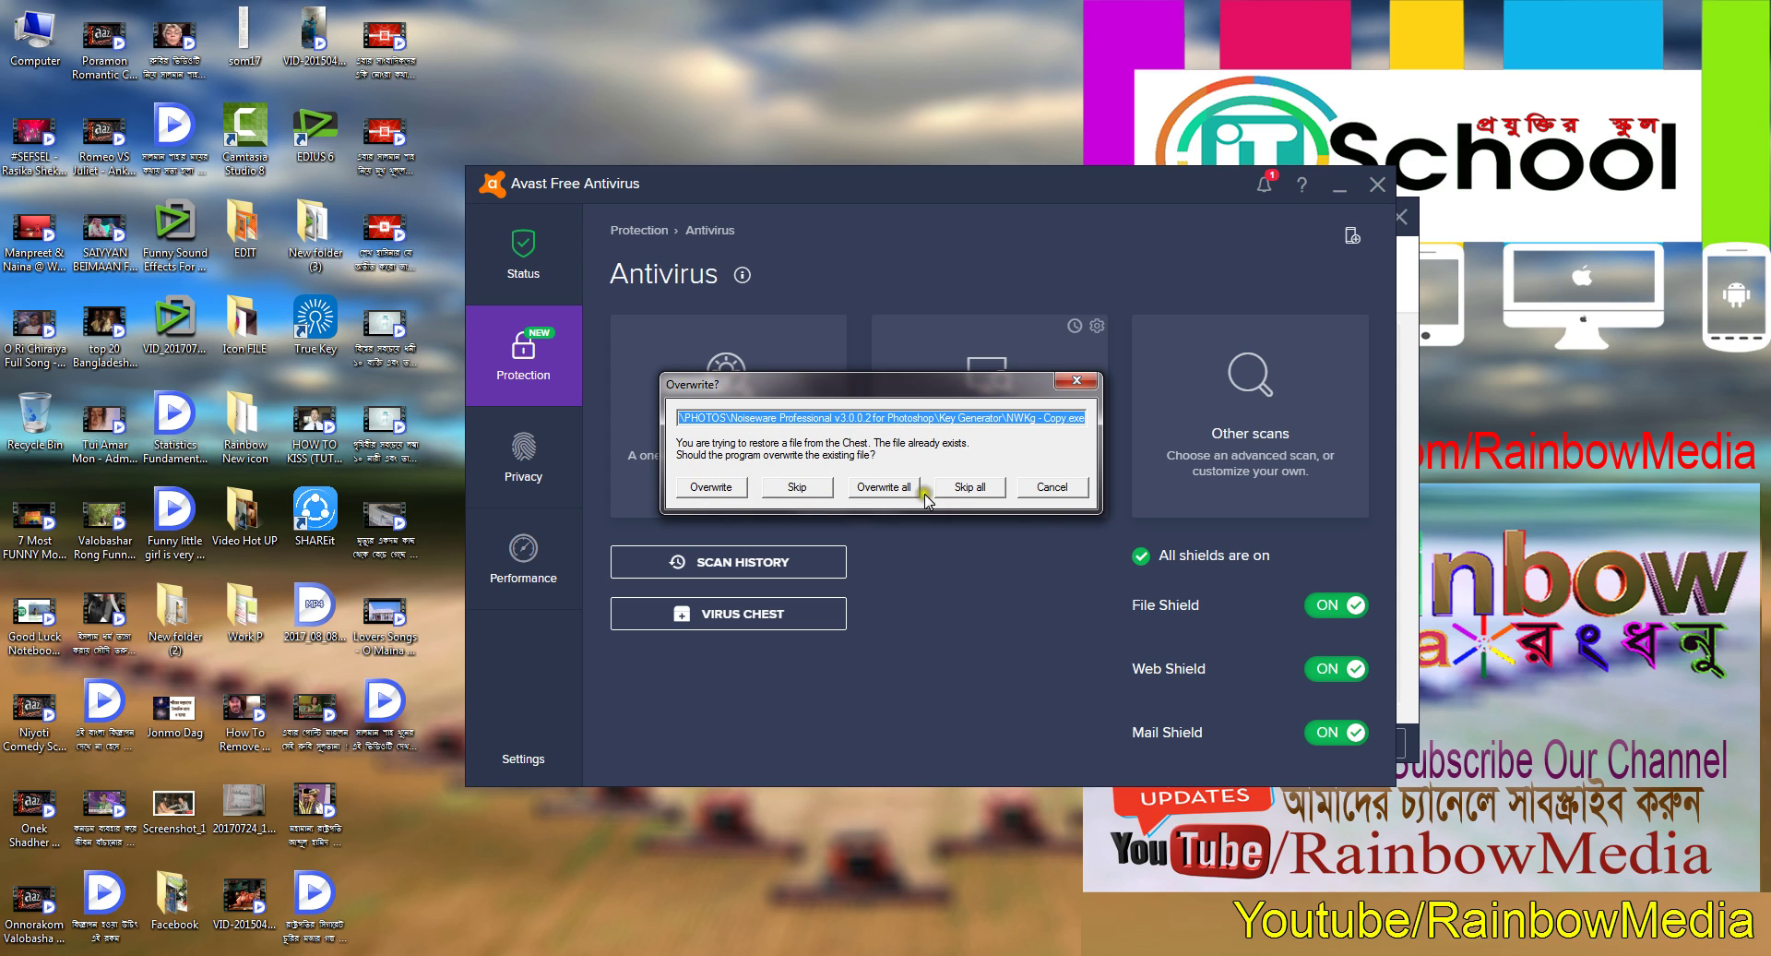
{"action": "left_click", "coordinate": [785, 492]}
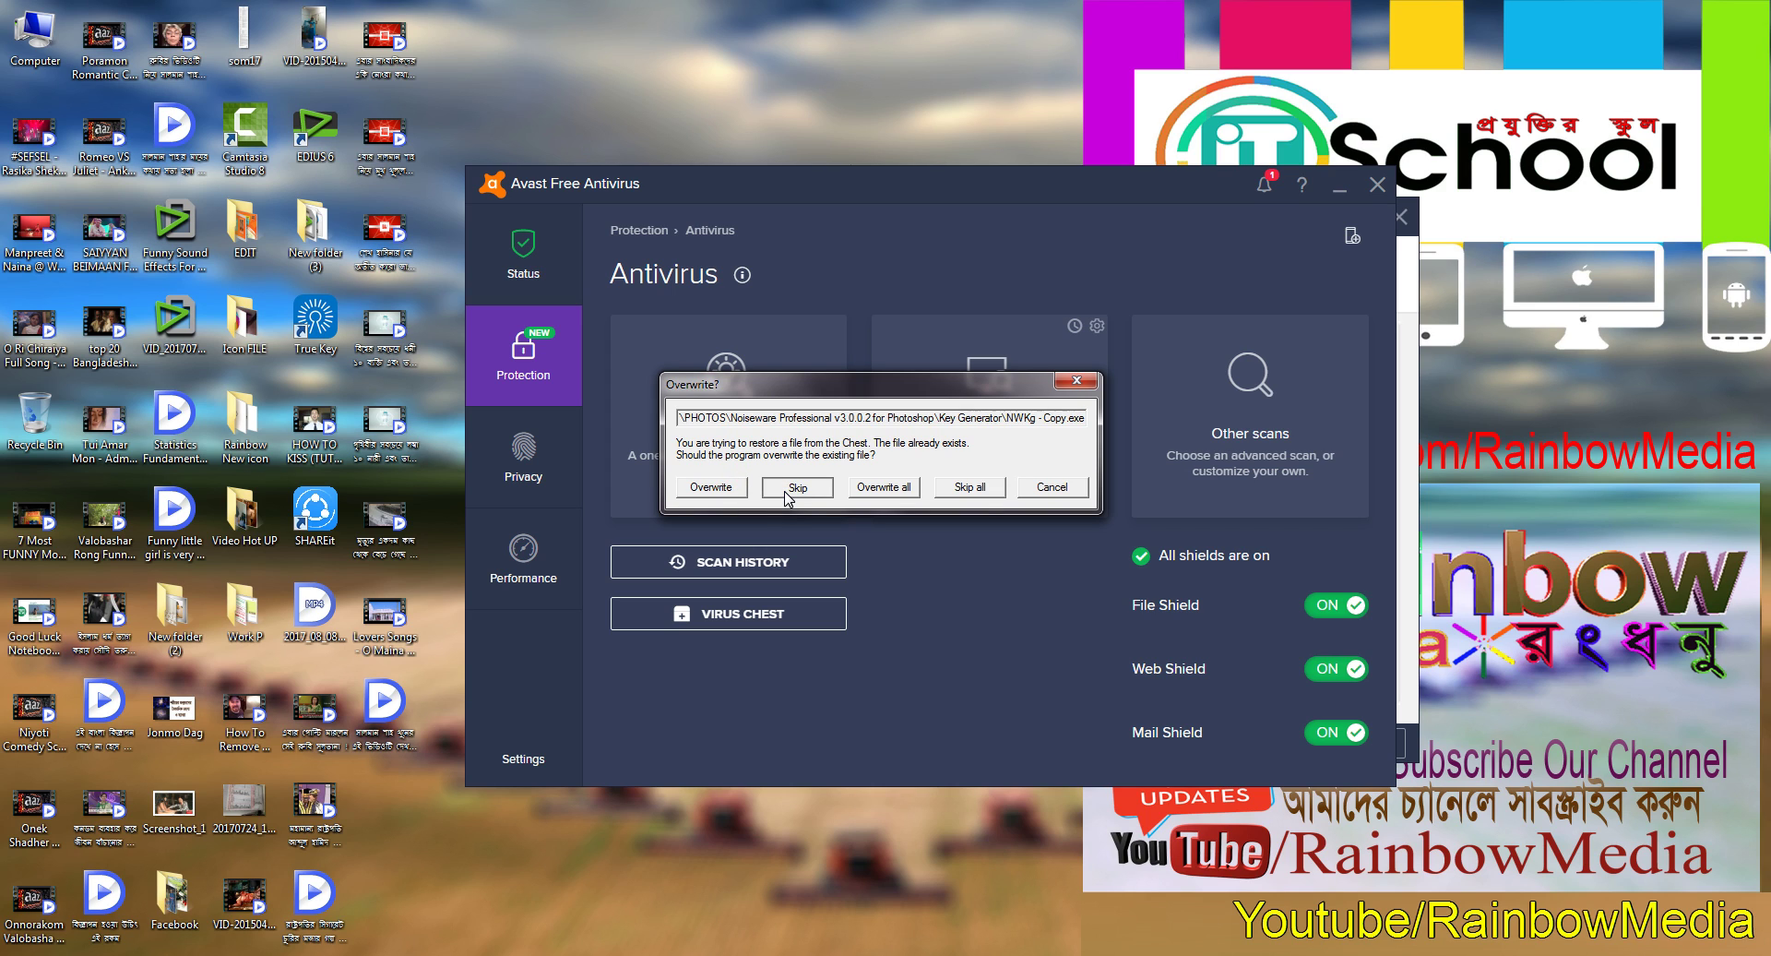
{"action": "left_click", "coordinate": [787, 490]}
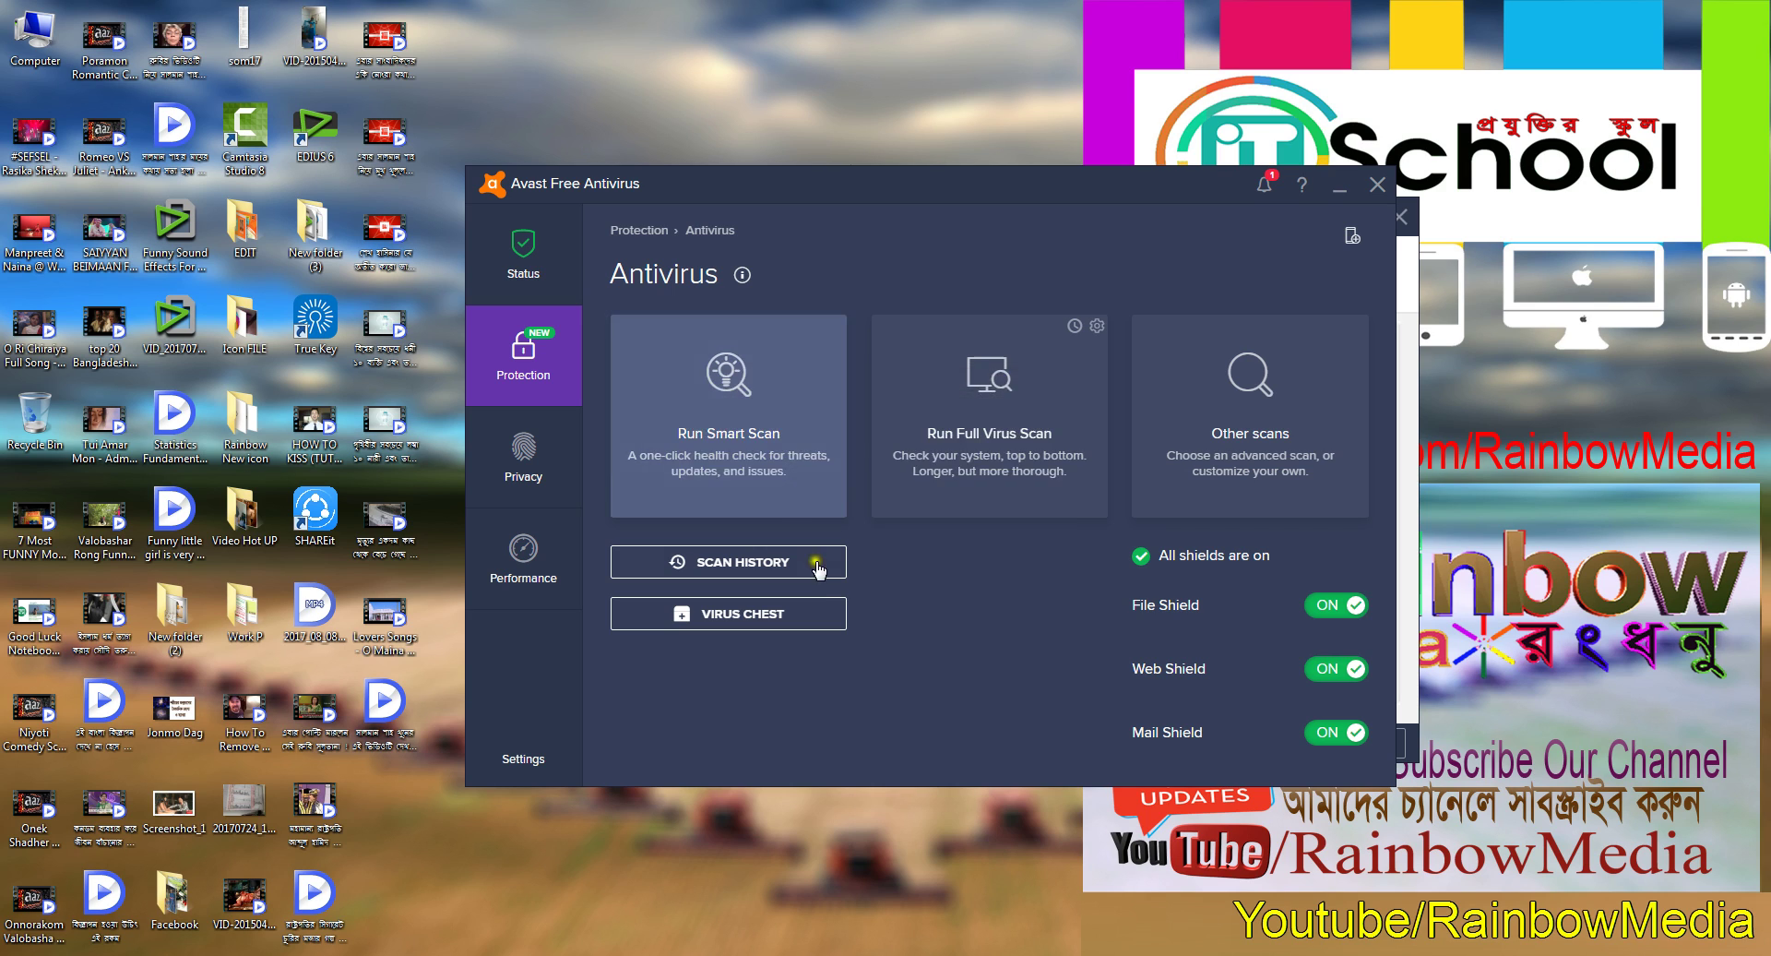
Delete NWKg - Copy.exe from the Virus Chest and close the chest
{"action": "left_click", "coordinate": [789, 609]}
{"action": "right_click", "coordinate": [838, 361]}
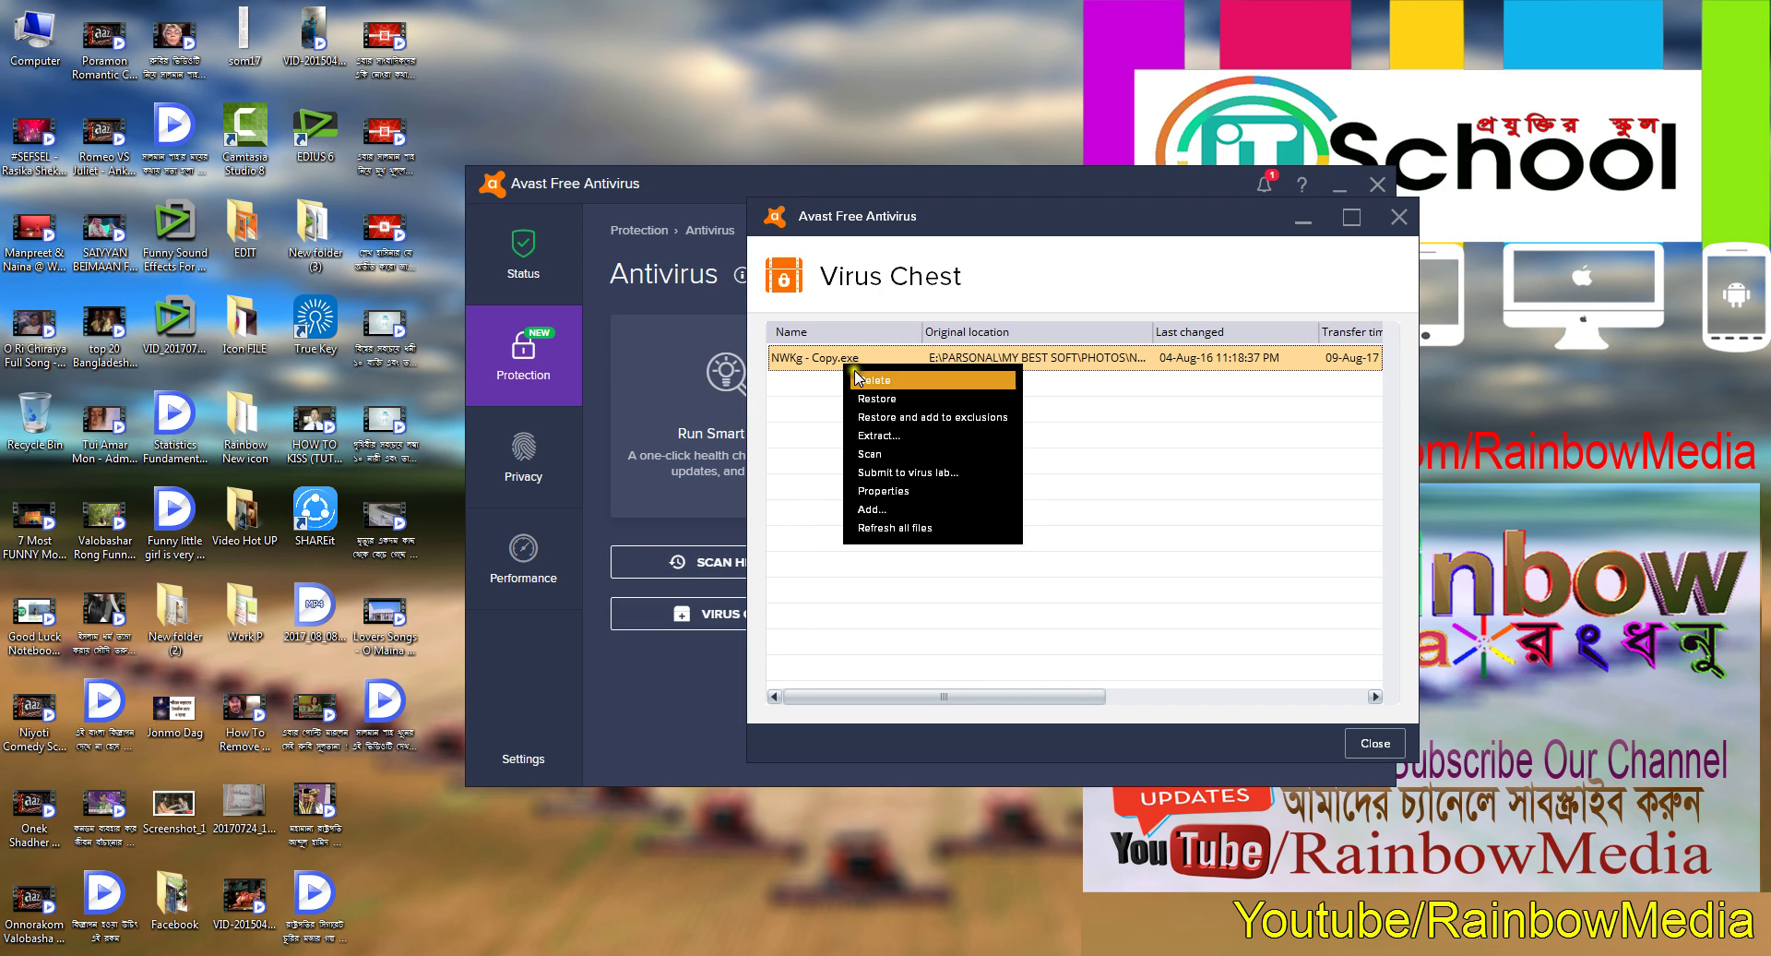
{"action": "left_click", "coordinate": [955, 510]}
{"action": "left_click", "coordinate": [1091, 546]}
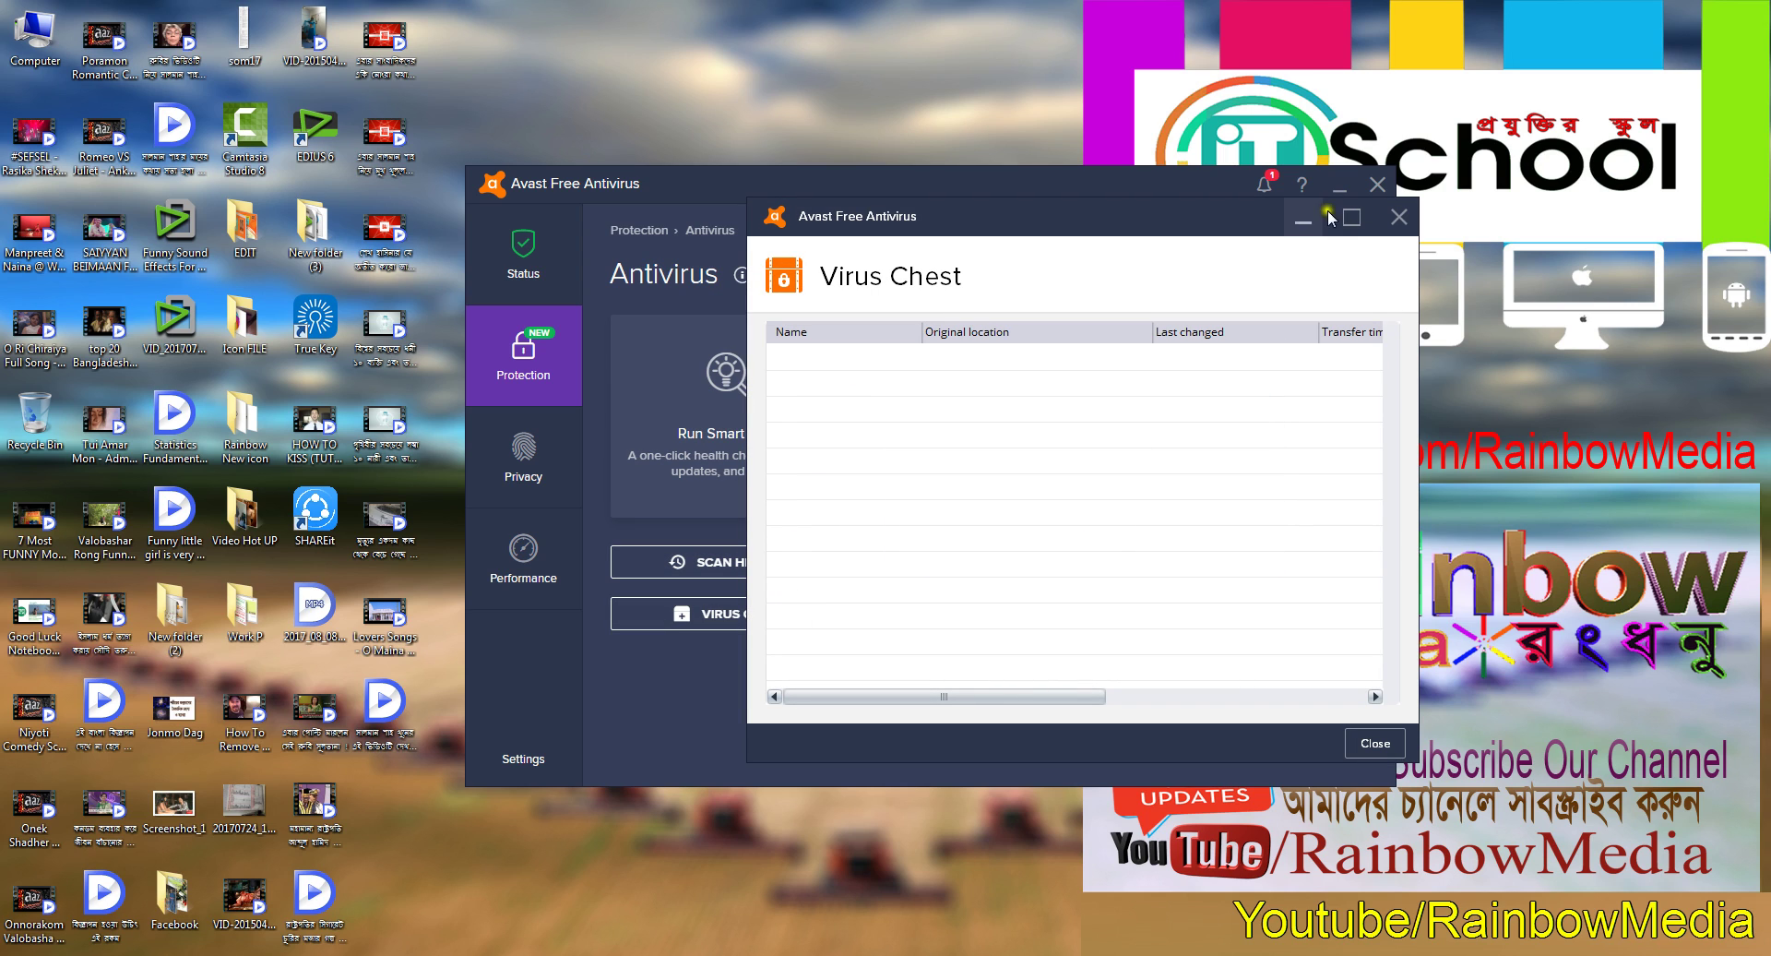
{"action": "left_click", "coordinate": [1373, 743]}
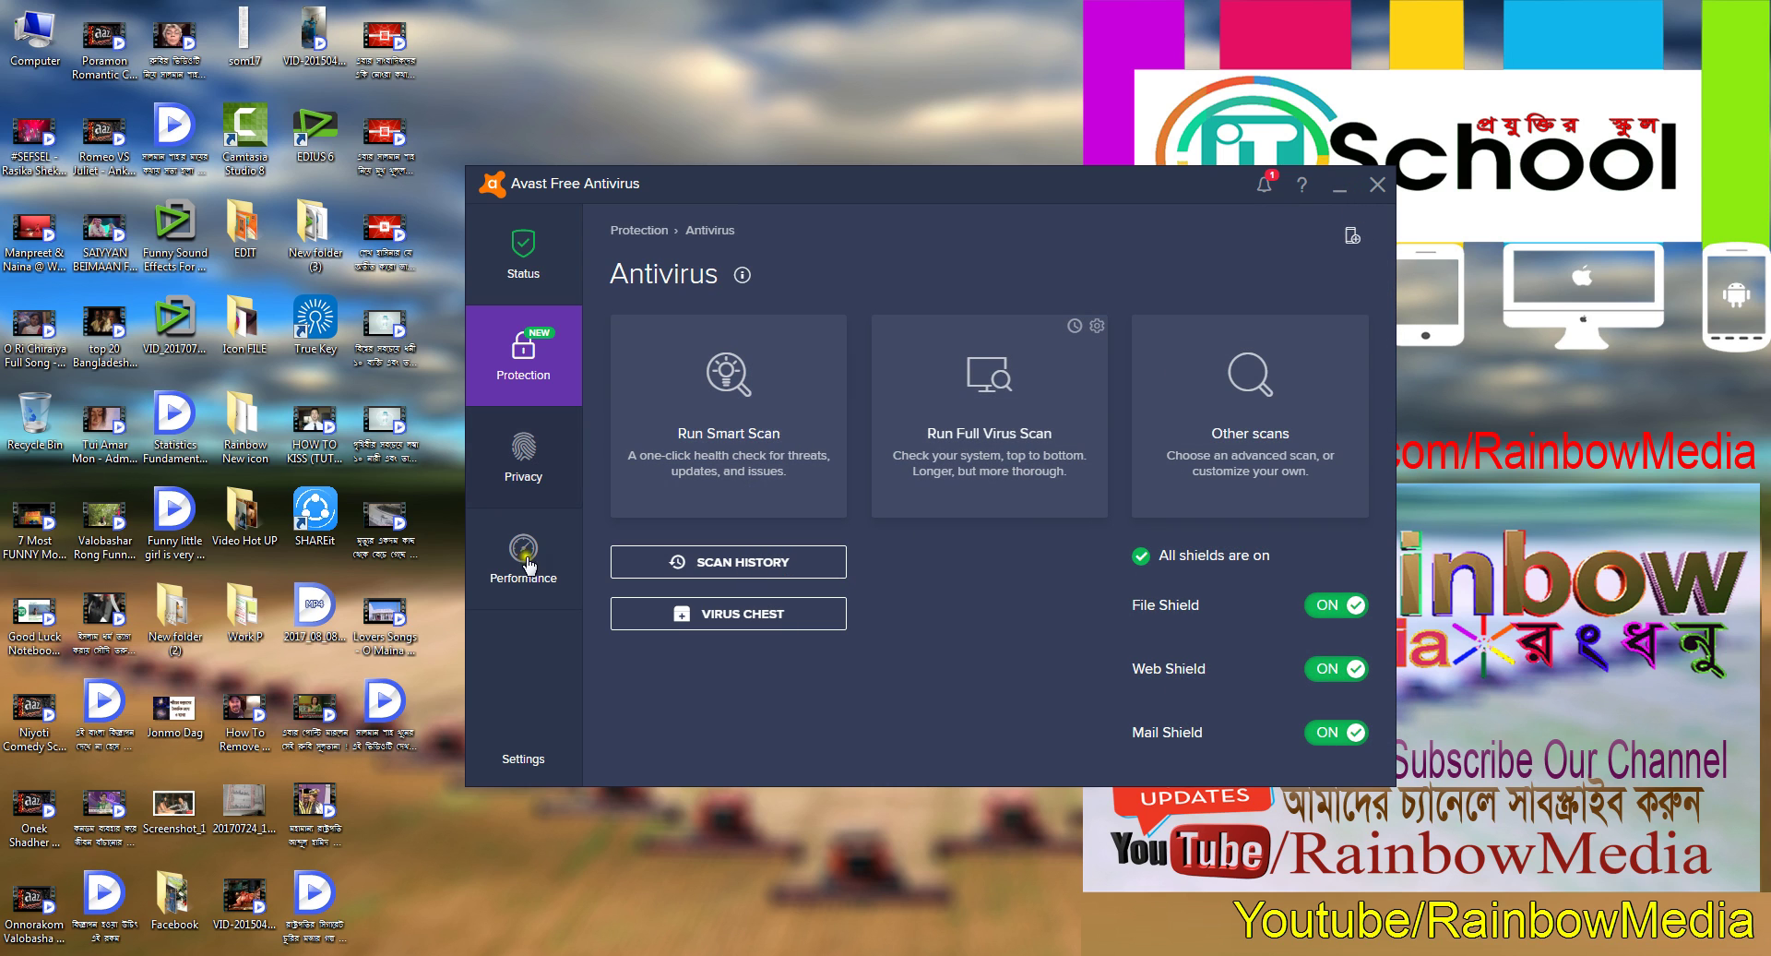
Review the virus actions configured for the File System Shield and close the settings
{"action": "left_click", "coordinate": [535, 762]}
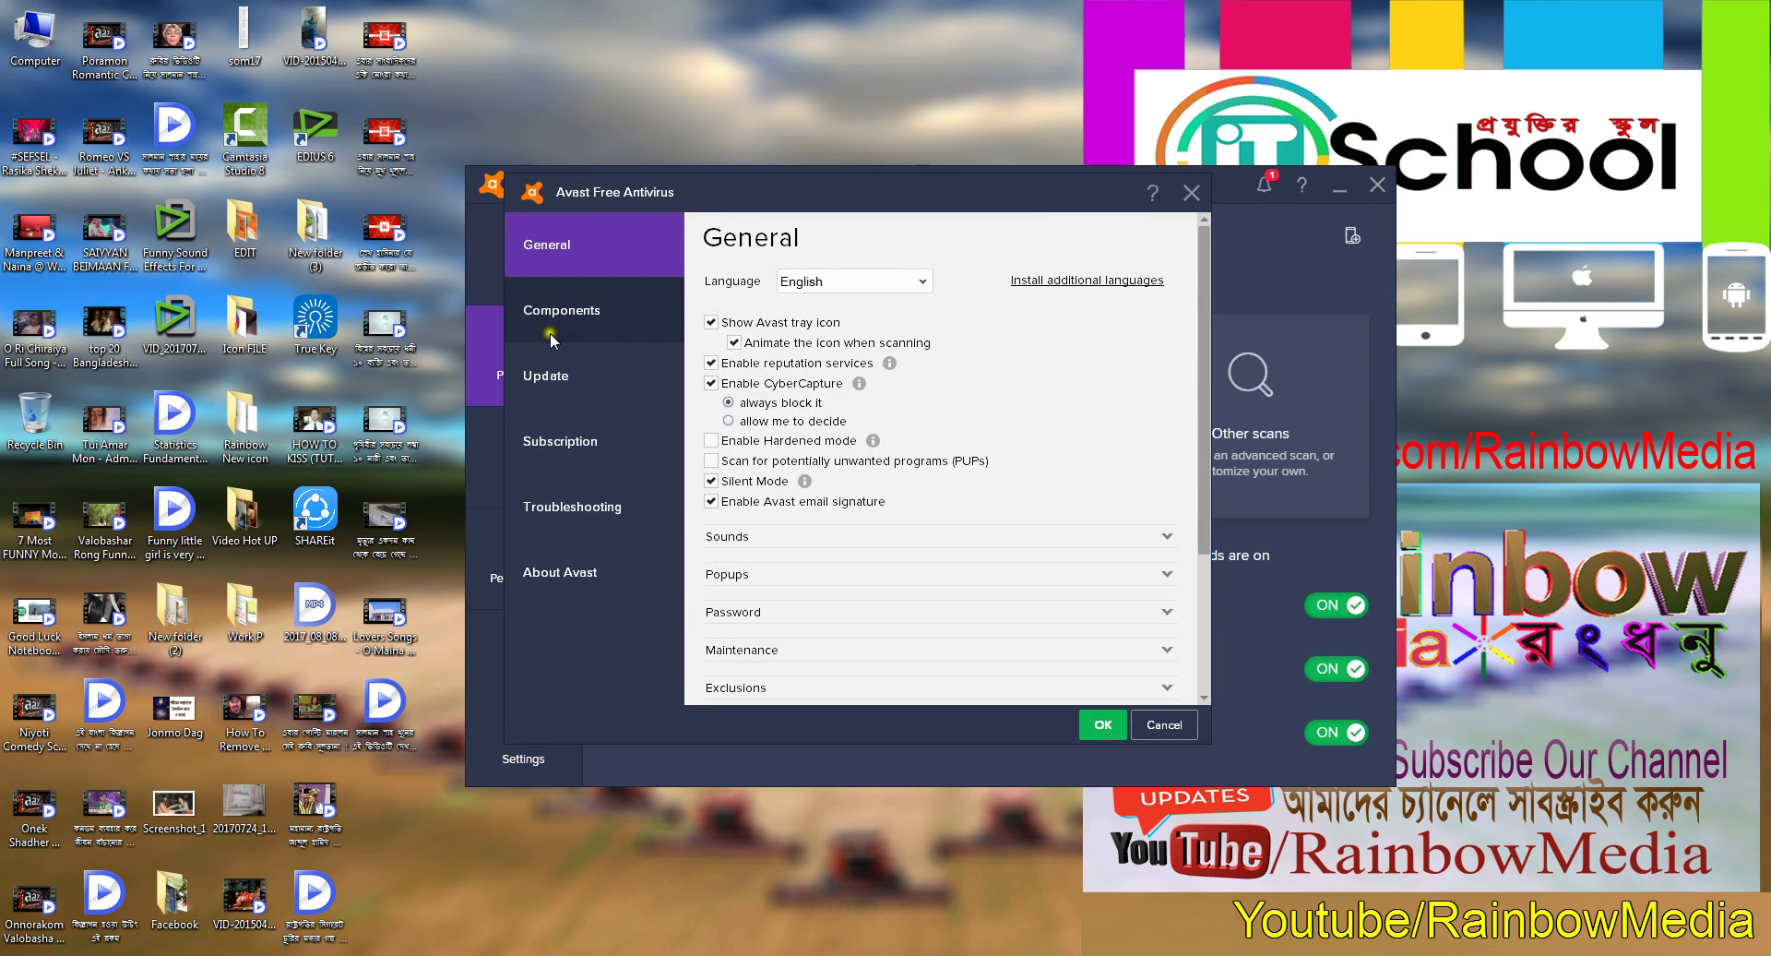
{"action": "left_click", "coordinate": [551, 313]}
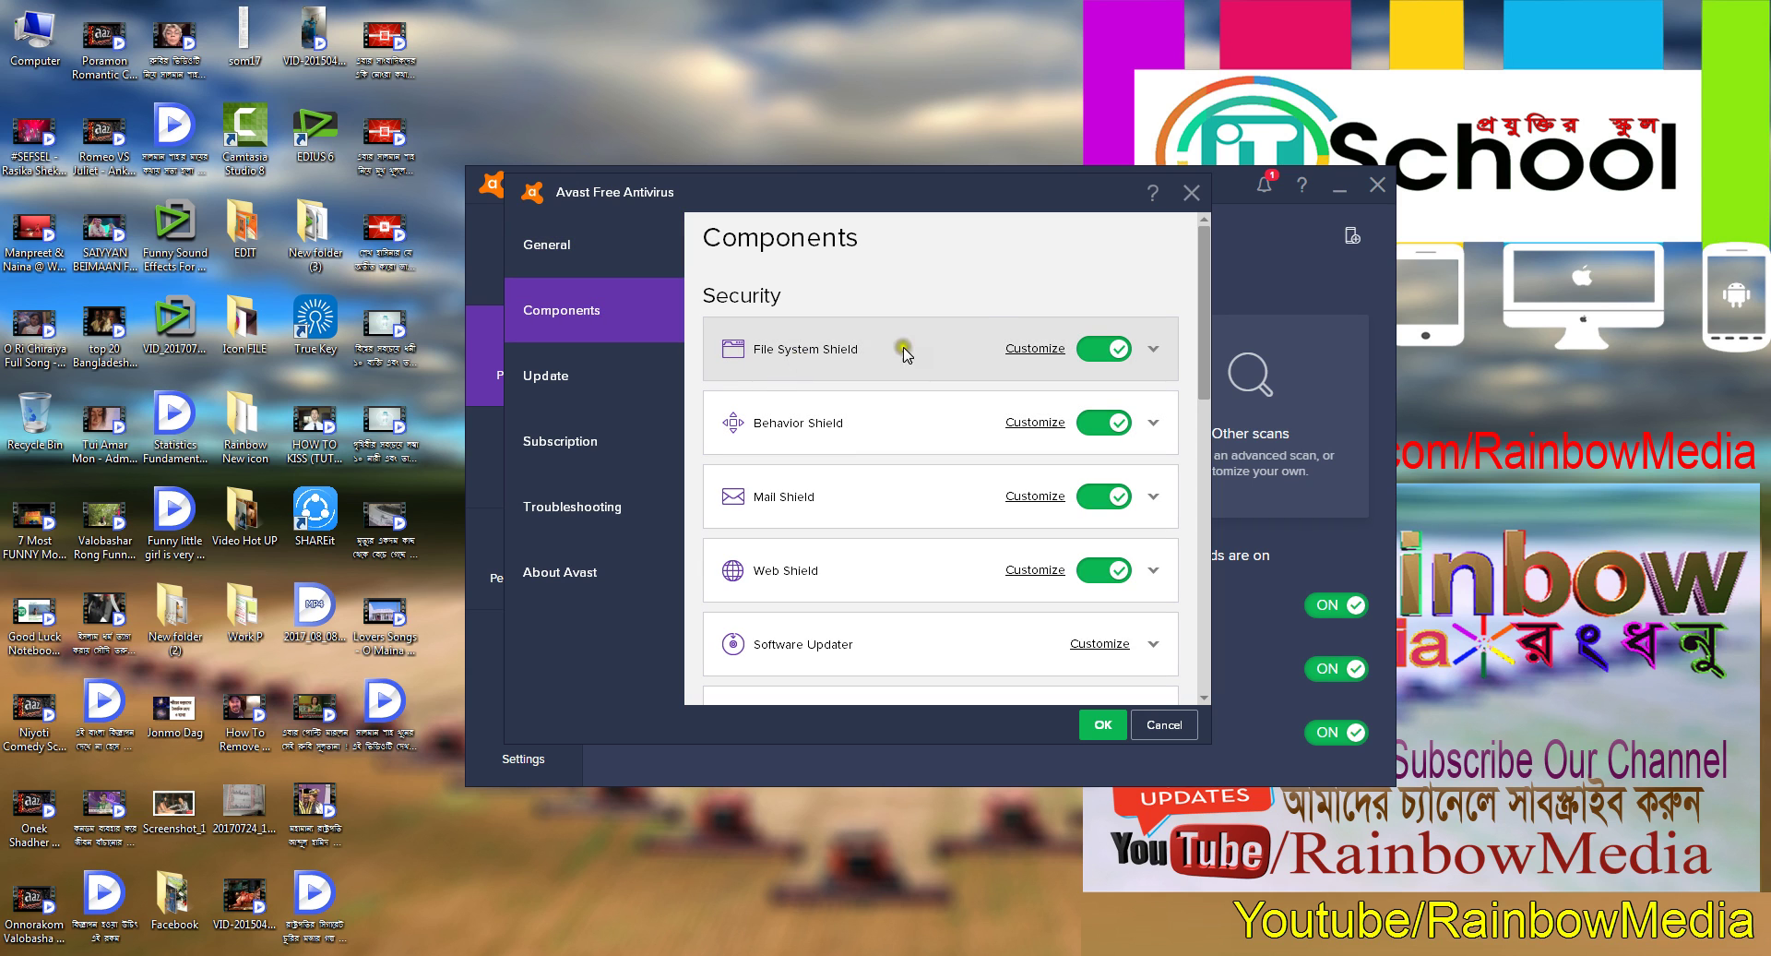
{"action": "left_click", "coordinate": [1036, 348]}
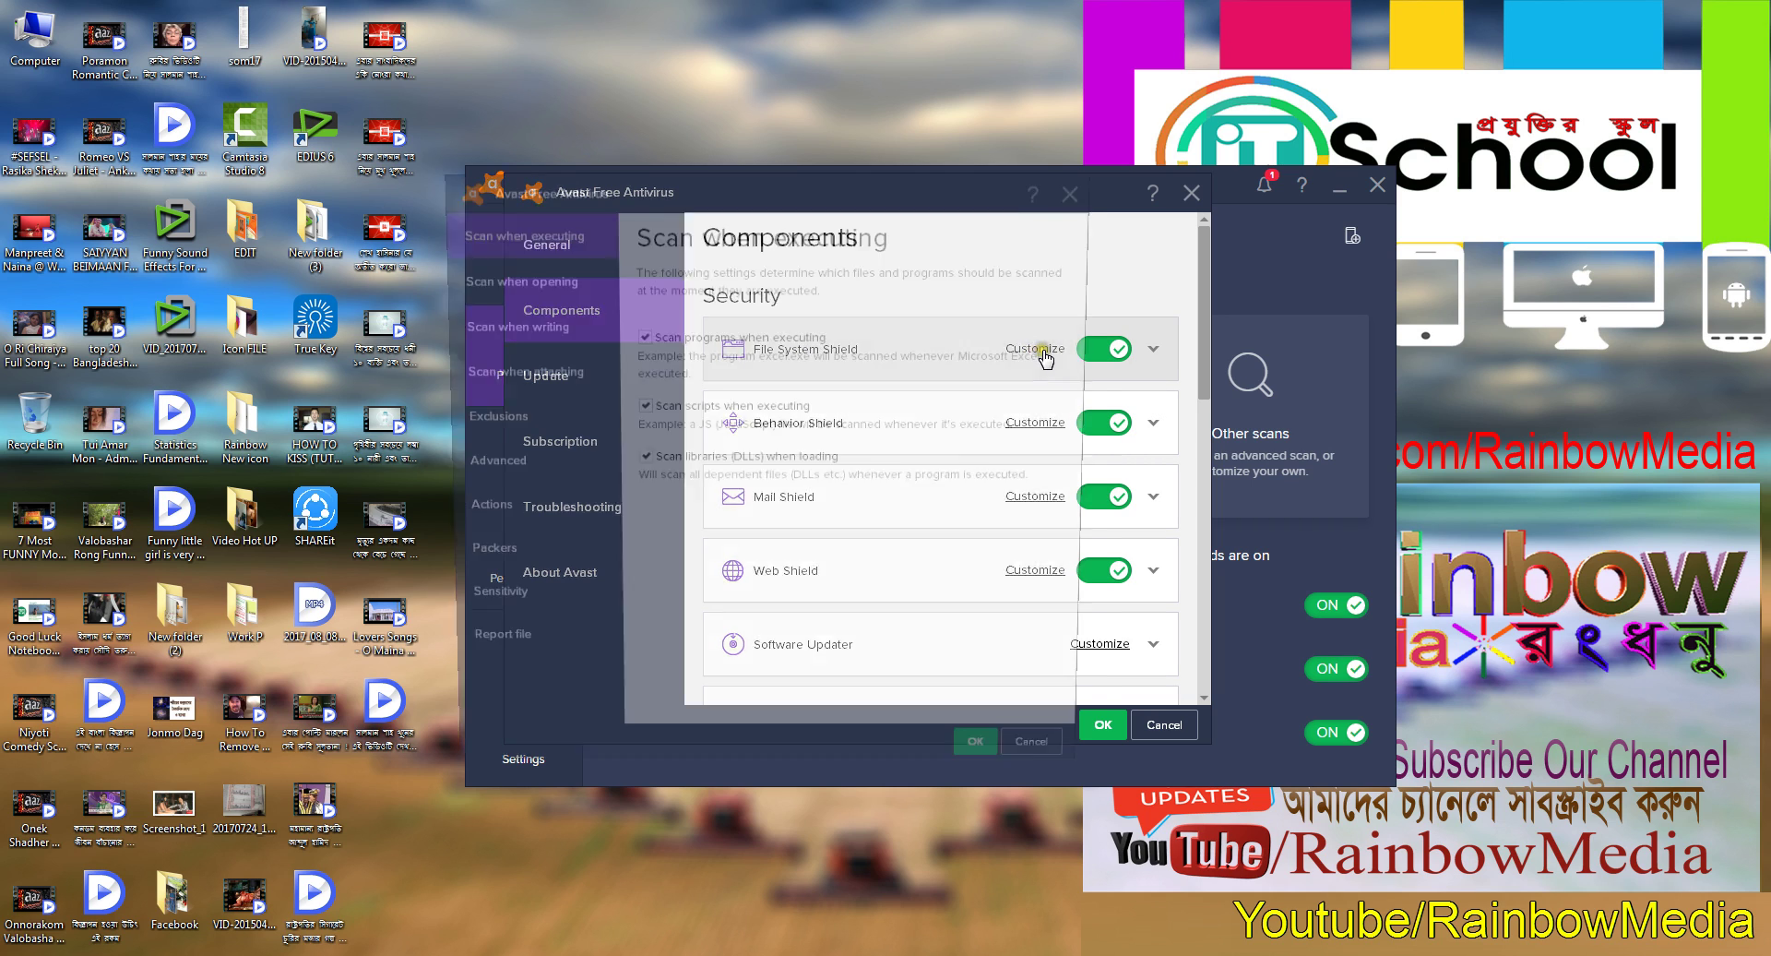
{"action": "left_click", "coordinate": [471, 512]}
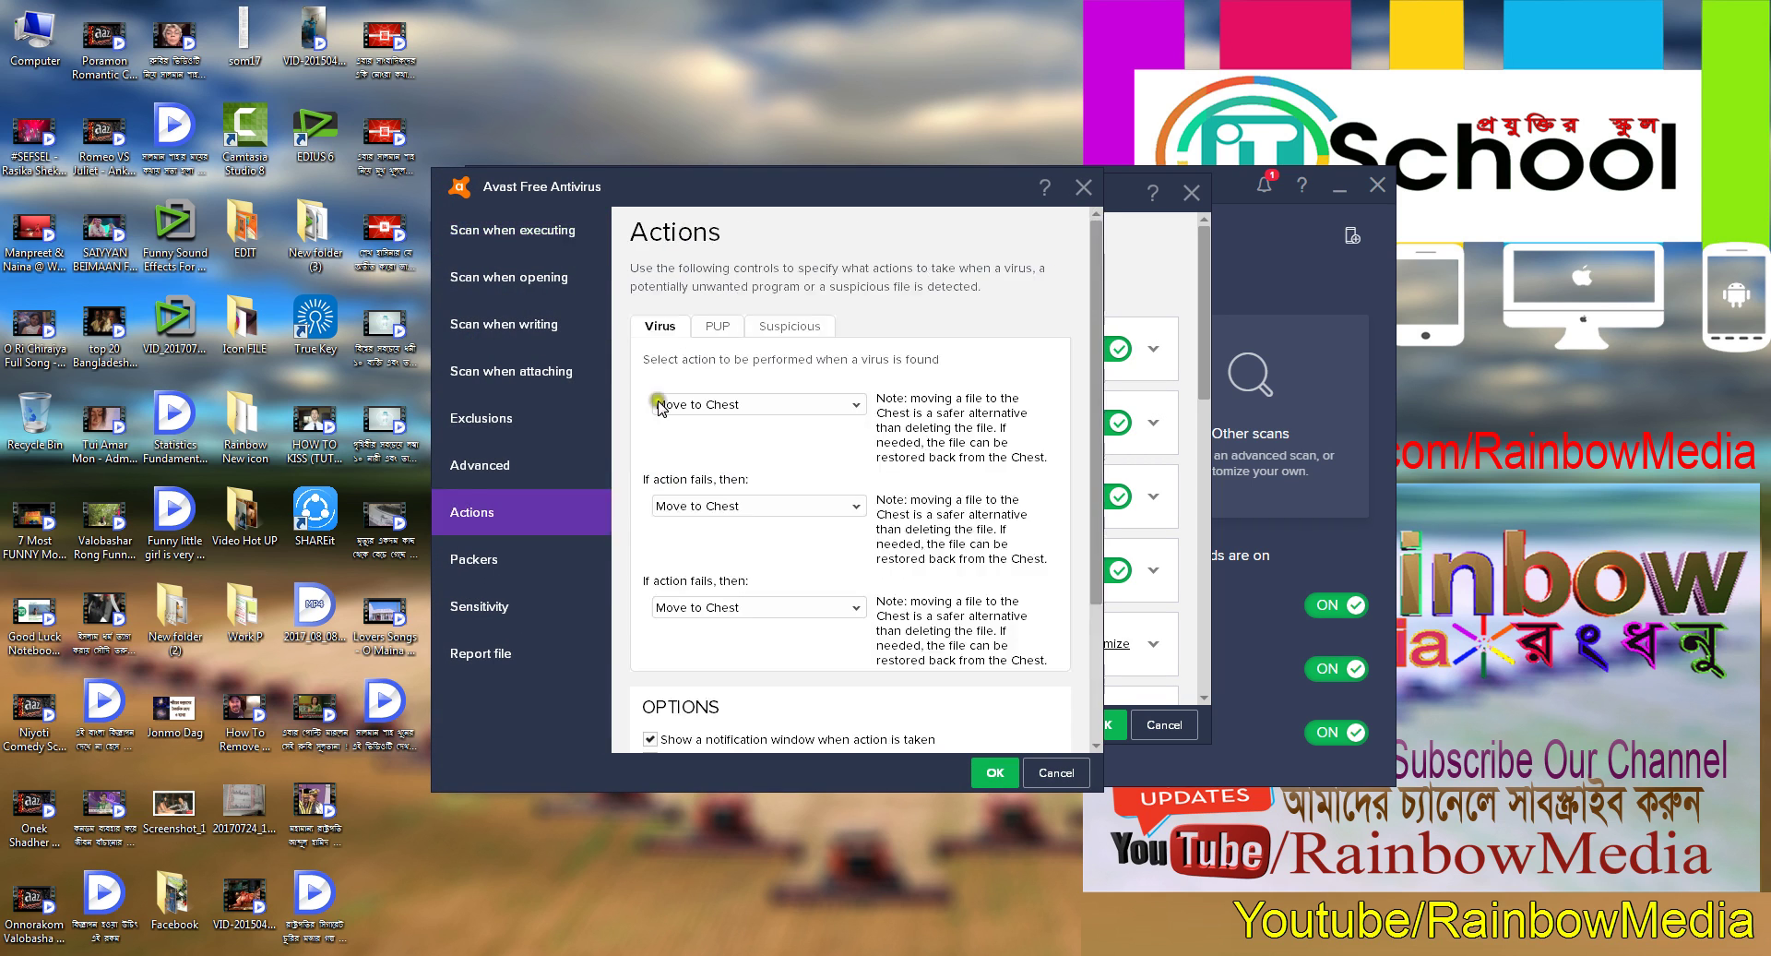
{"action": "left_click", "coordinate": [989, 774]}
{"action": "left_click", "coordinate": [1103, 724]}
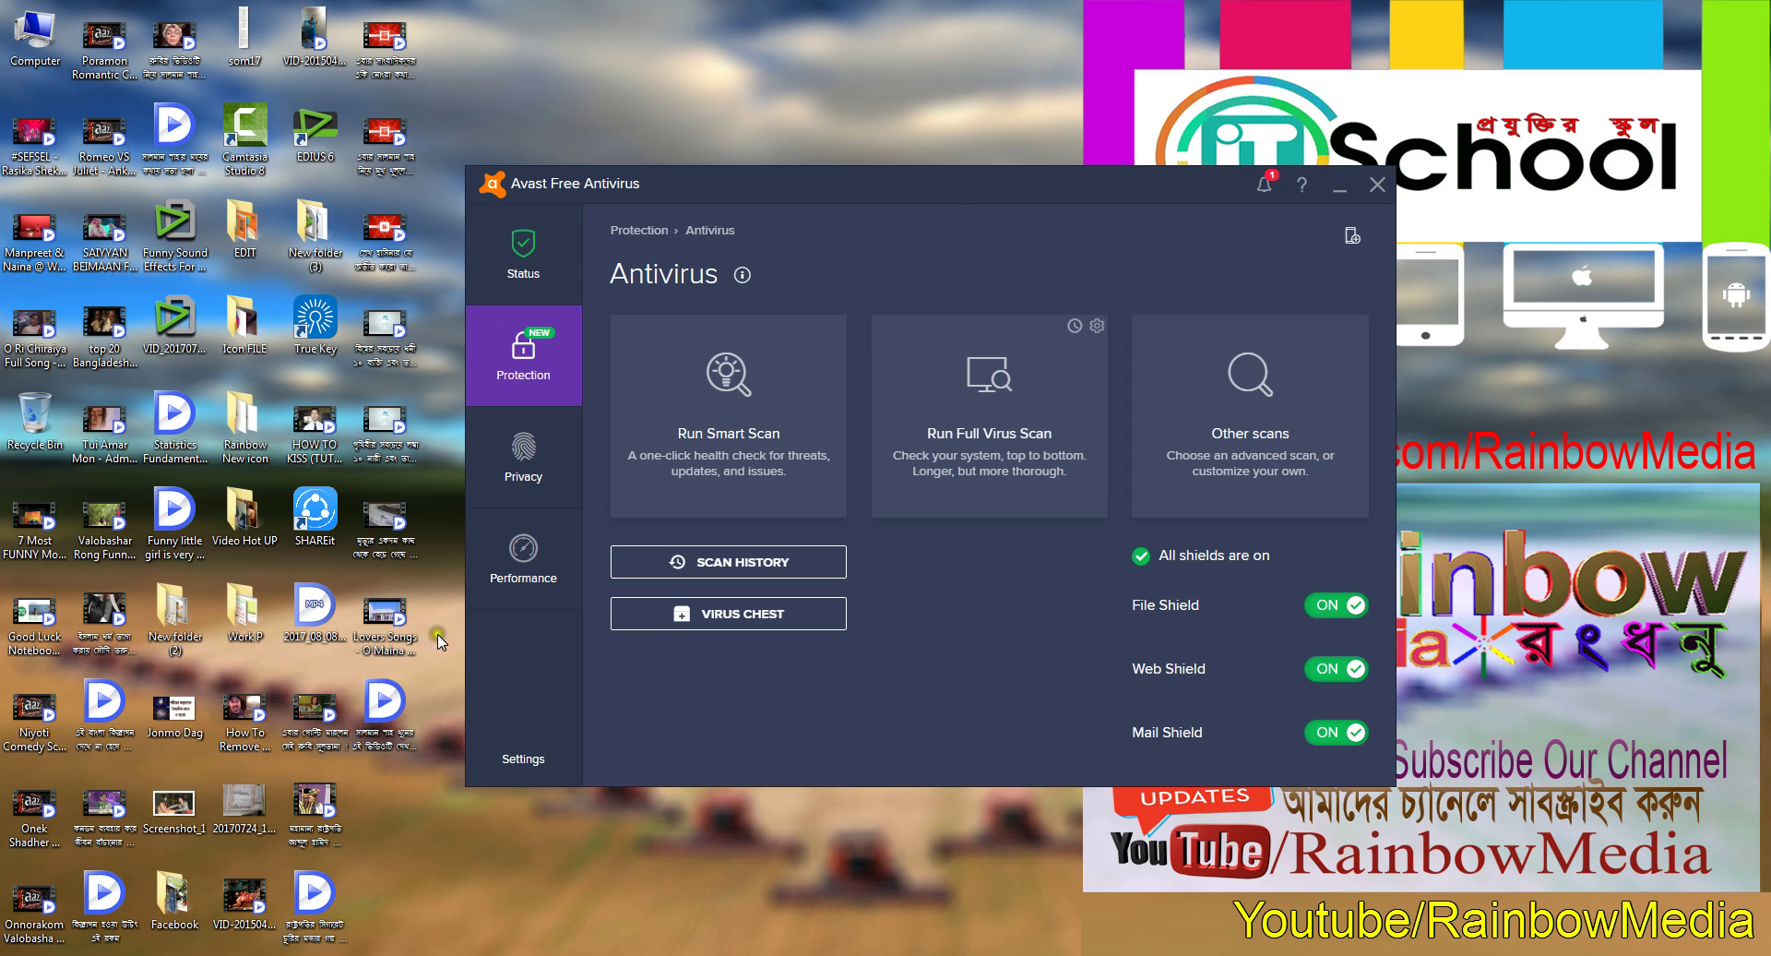
Reopen the Virus Chest, check which file operations it offers, and close it
{"action": "mouse_move", "coordinate": [561, 395]}
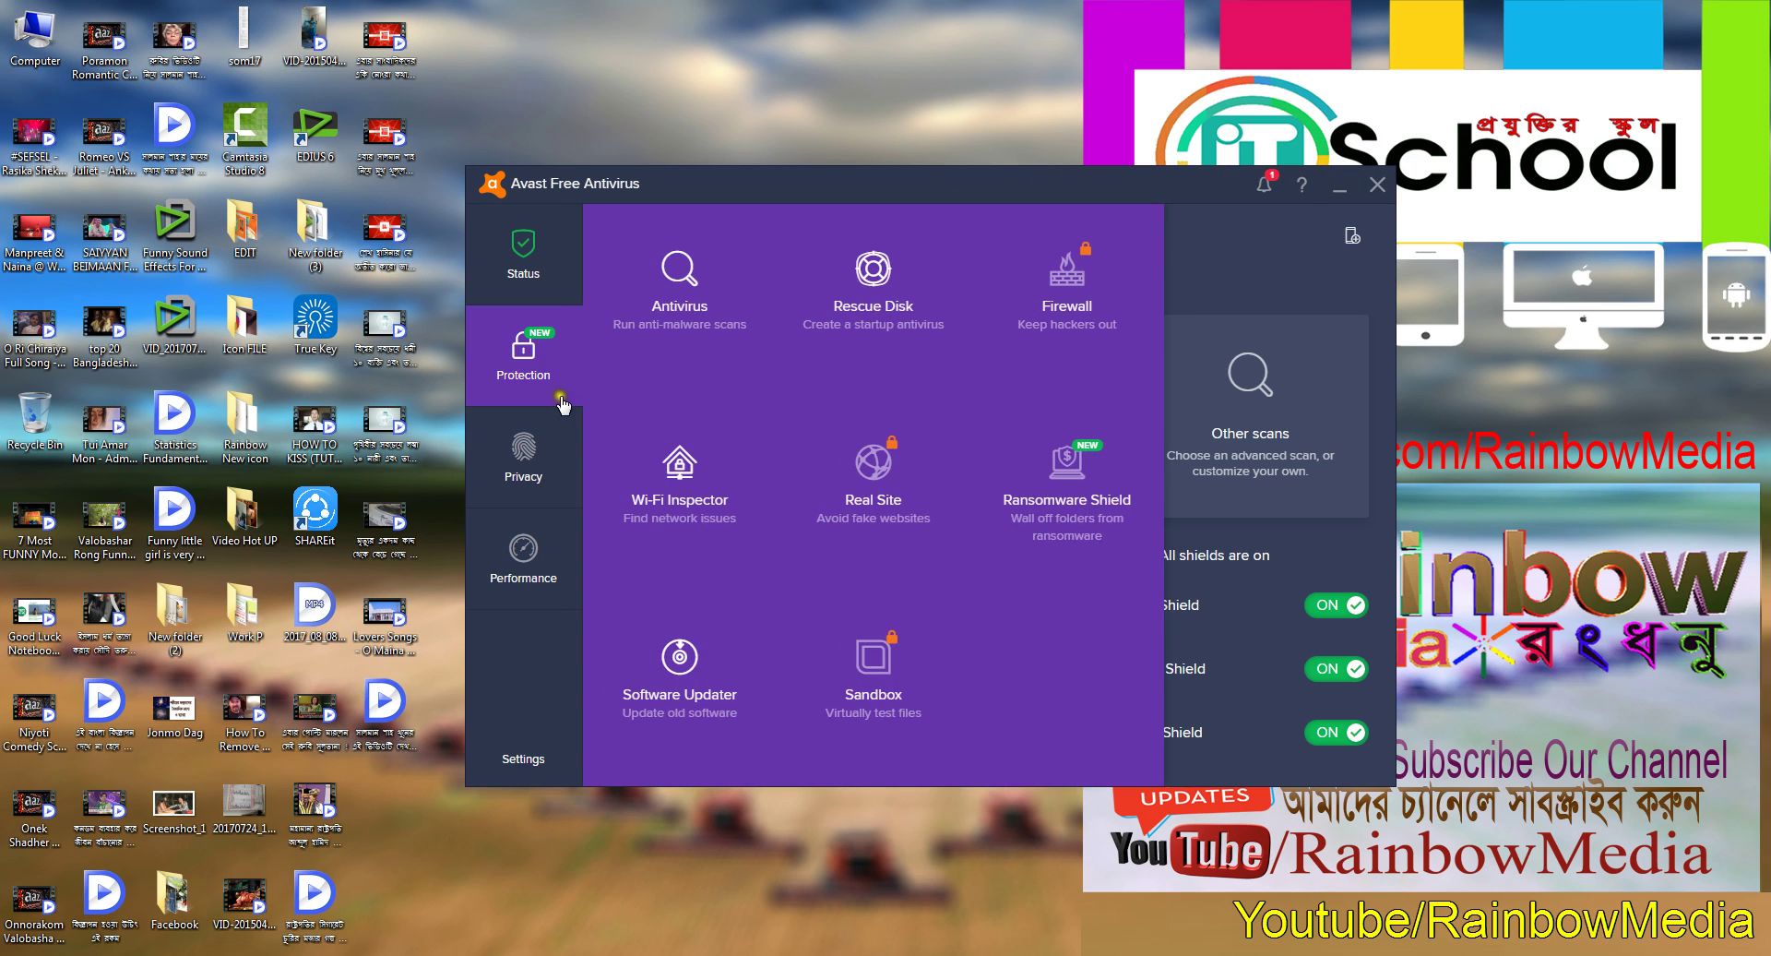
{"action": "left_click", "coordinate": [661, 282]}
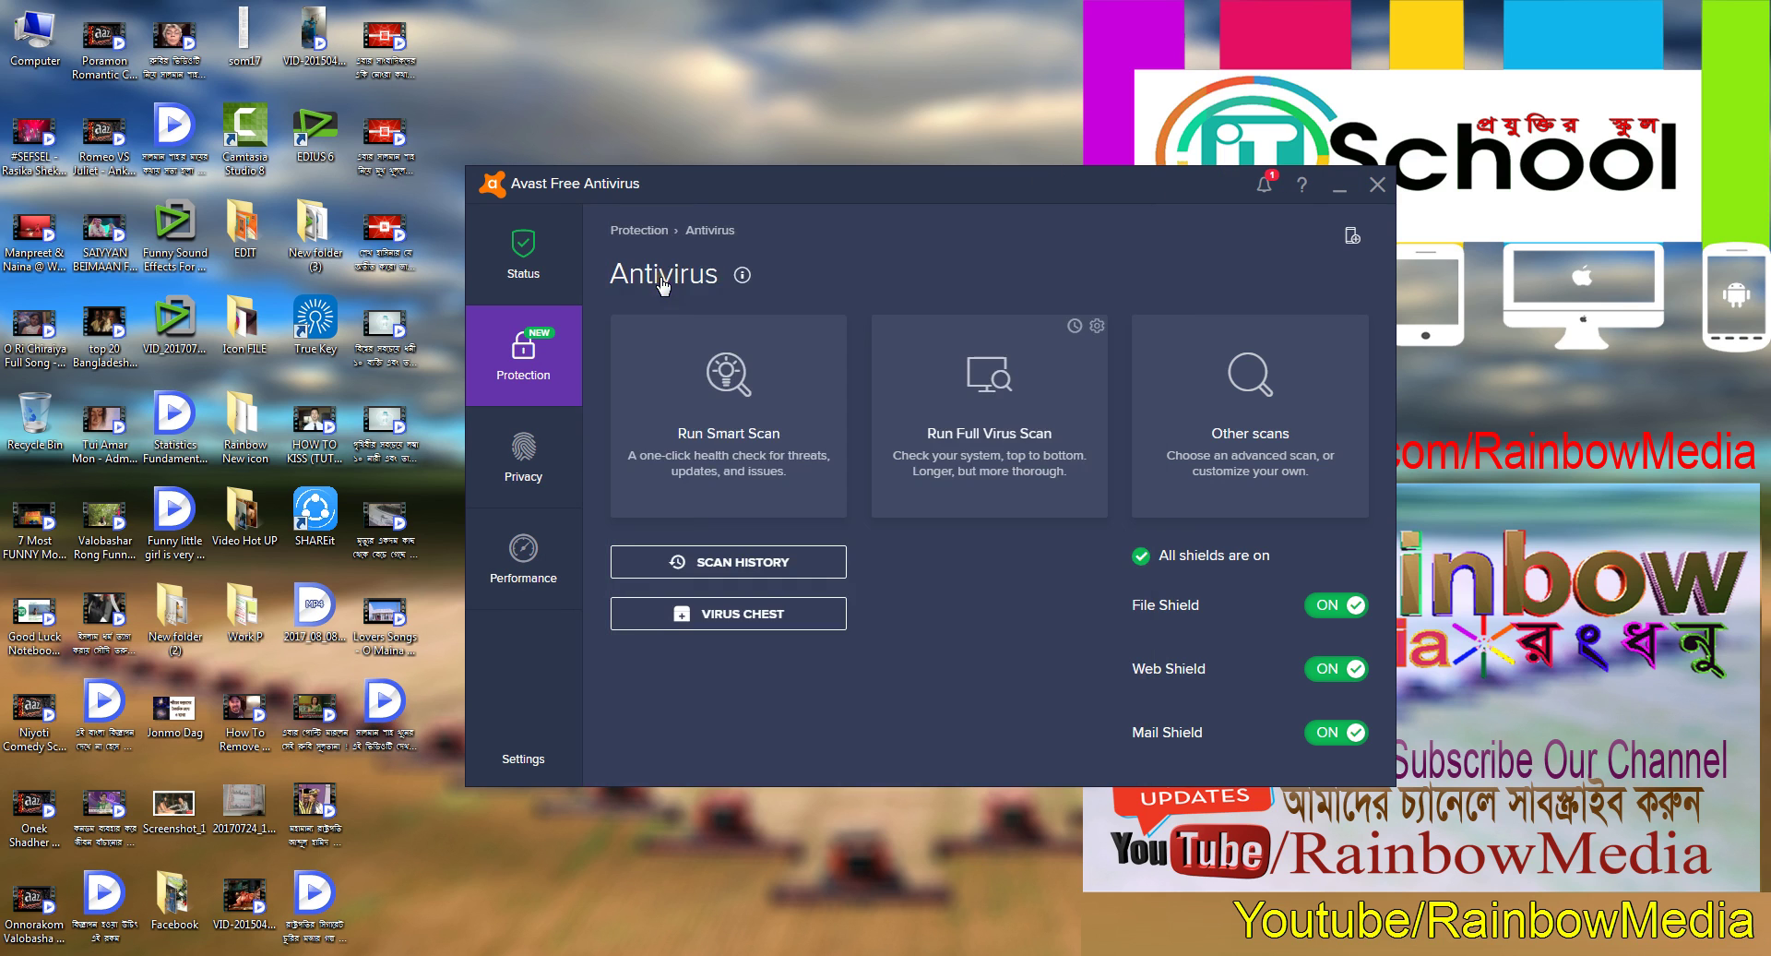
{"action": "left_click", "coordinate": [692, 614]}
{"action": "mouse_move", "coordinate": [862, 372]}
{"action": "left_mouse_down"}
{"action": "mouse_move", "coordinate": [1214, 649]}
{"action": "mouse_move", "coordinate": [893, 430]}
{"action": "mouse_move", "coordinate": [858, 383]}
{"action": "left_mouse_up"}
{"action": "right_click", "coordinate": [857, 381]}
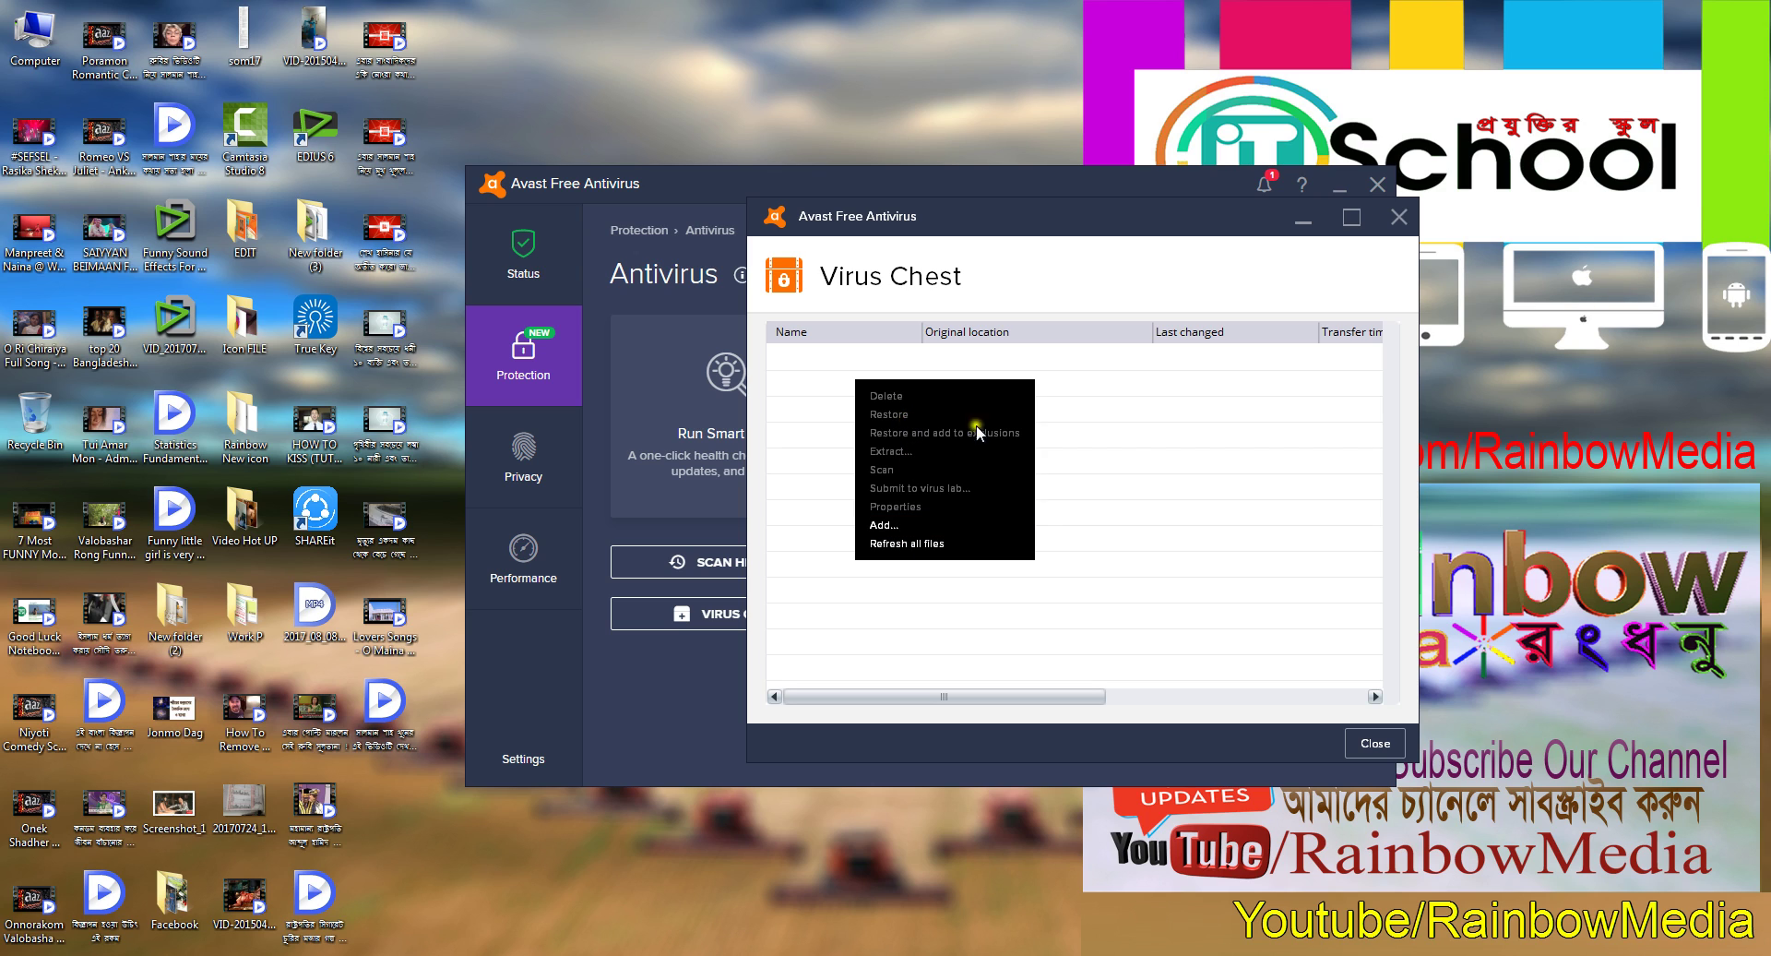
{"action": "left_click", "coordinate": [1184, 426]}
{"action": "left_click", "coordinate": [1393, 755]}
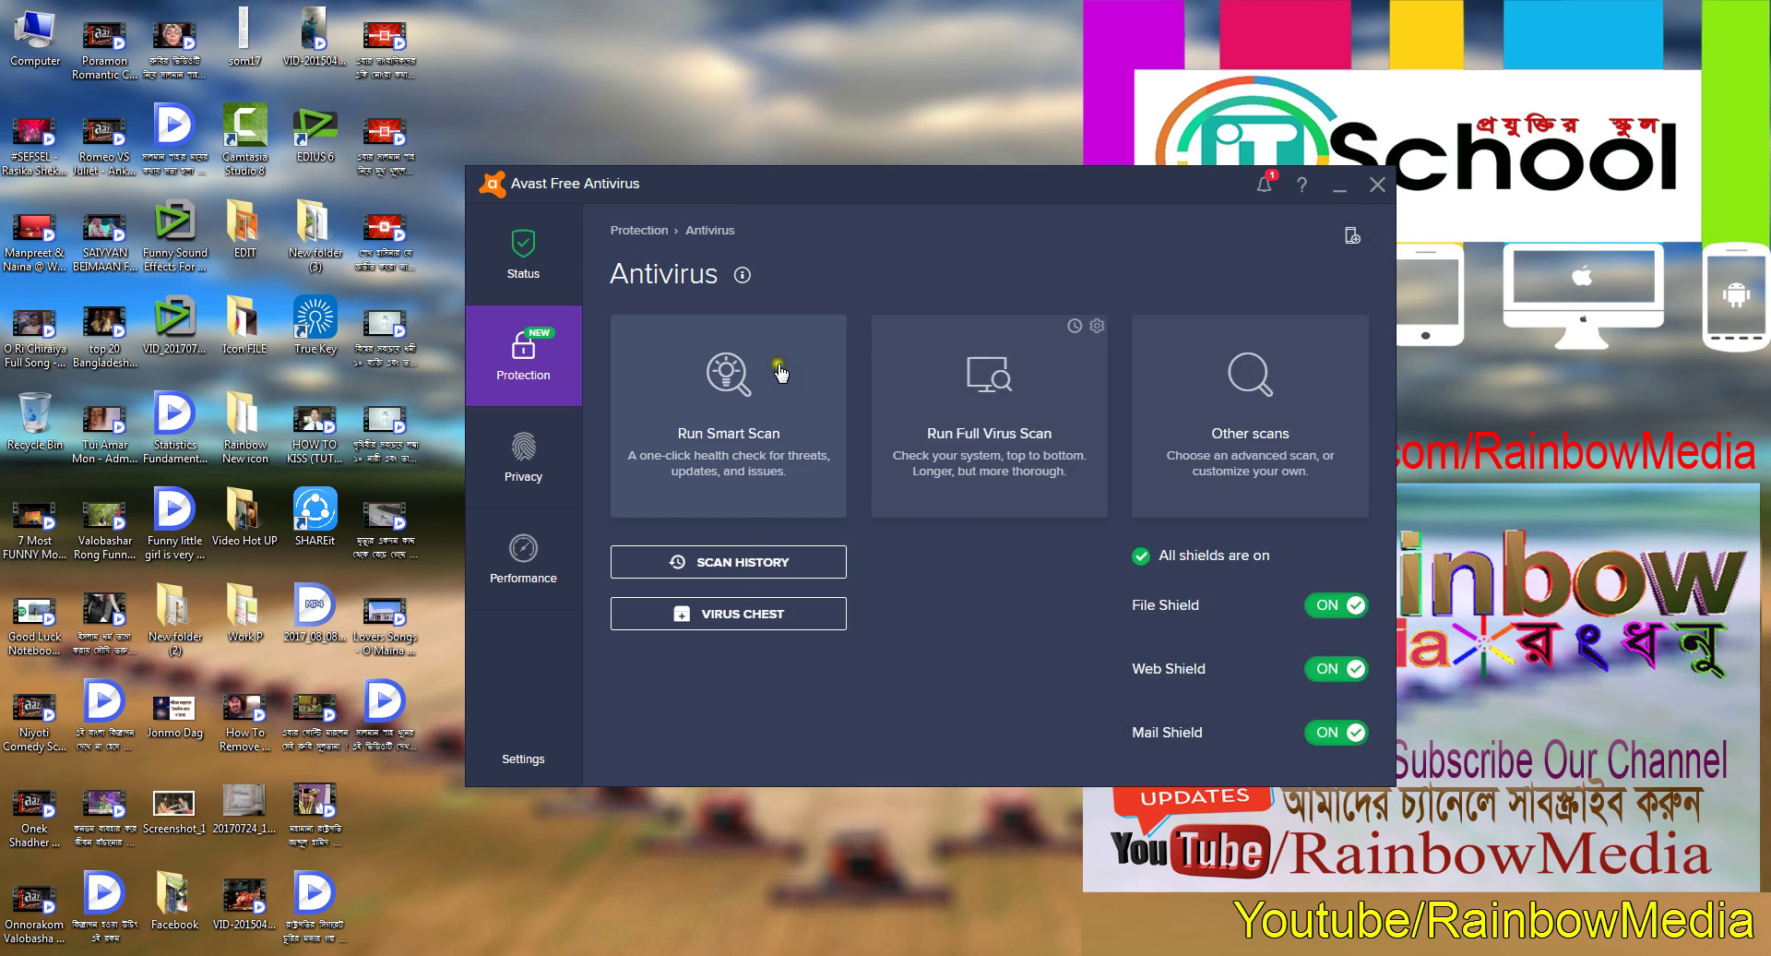
Close the Avast Free Antivirus window
{"action": "left_click_drag", "start_coordinate": [786, 188], "coordinate": [748, 220]}
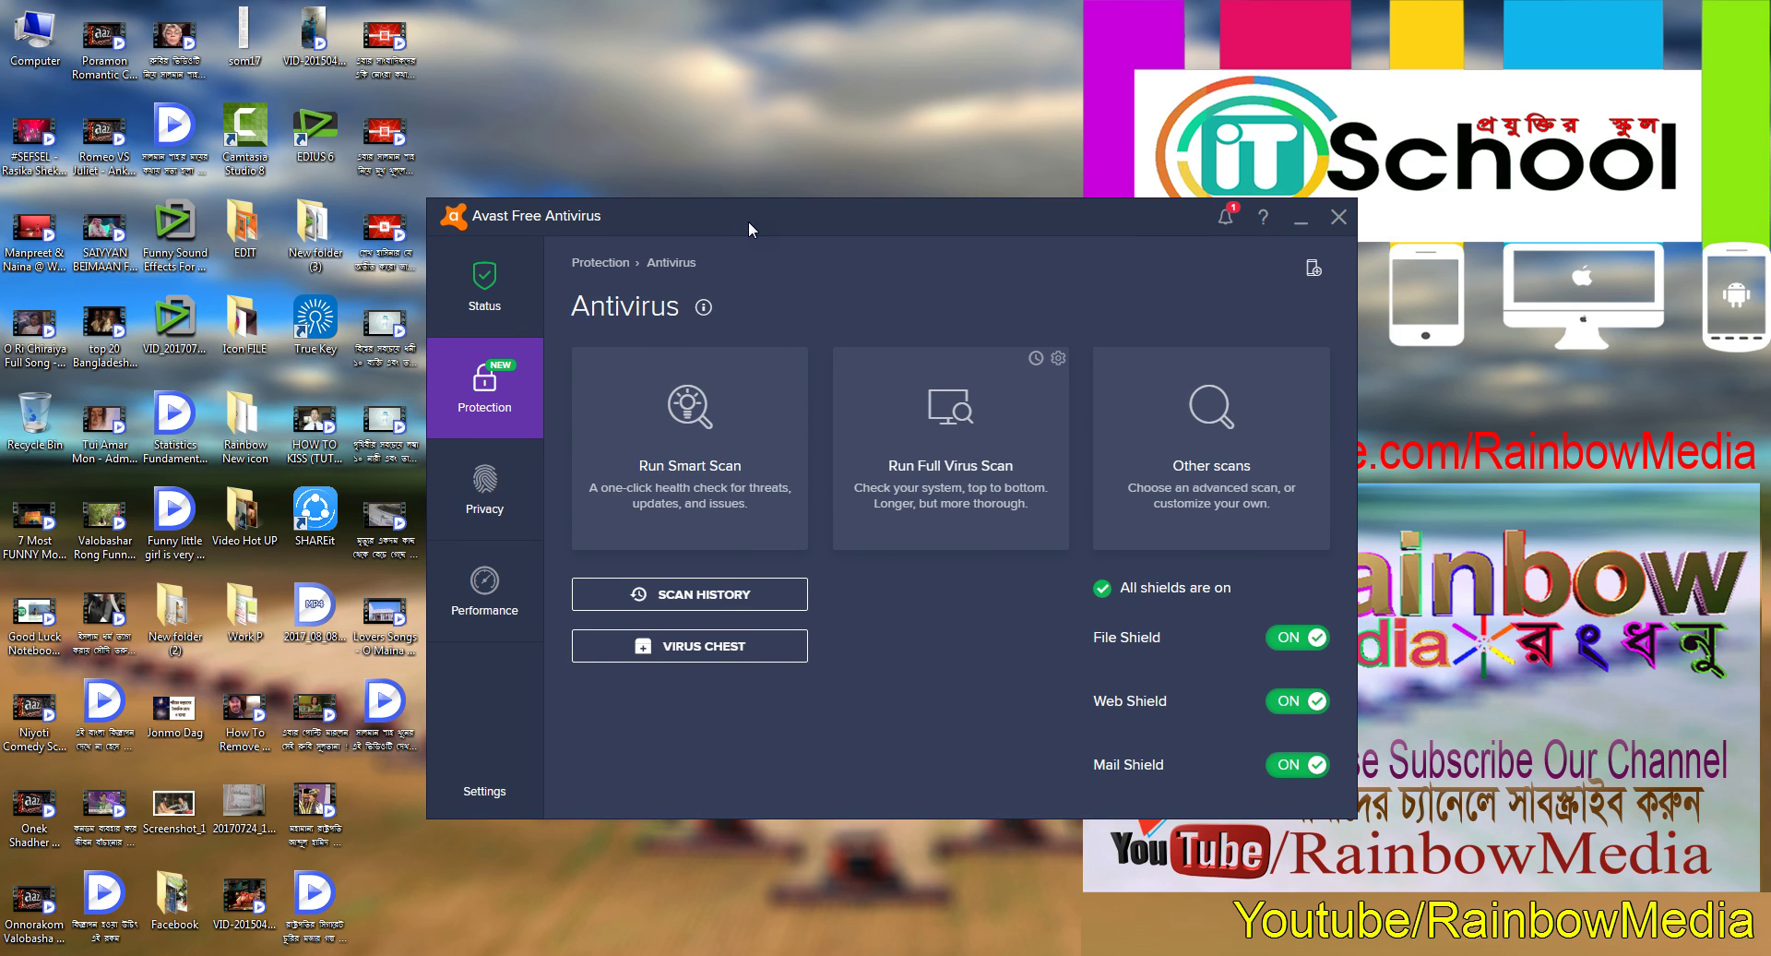
{"action": "left_click_drag", "start_coordinate": [749, 222], "coordinate": [921, 232]}
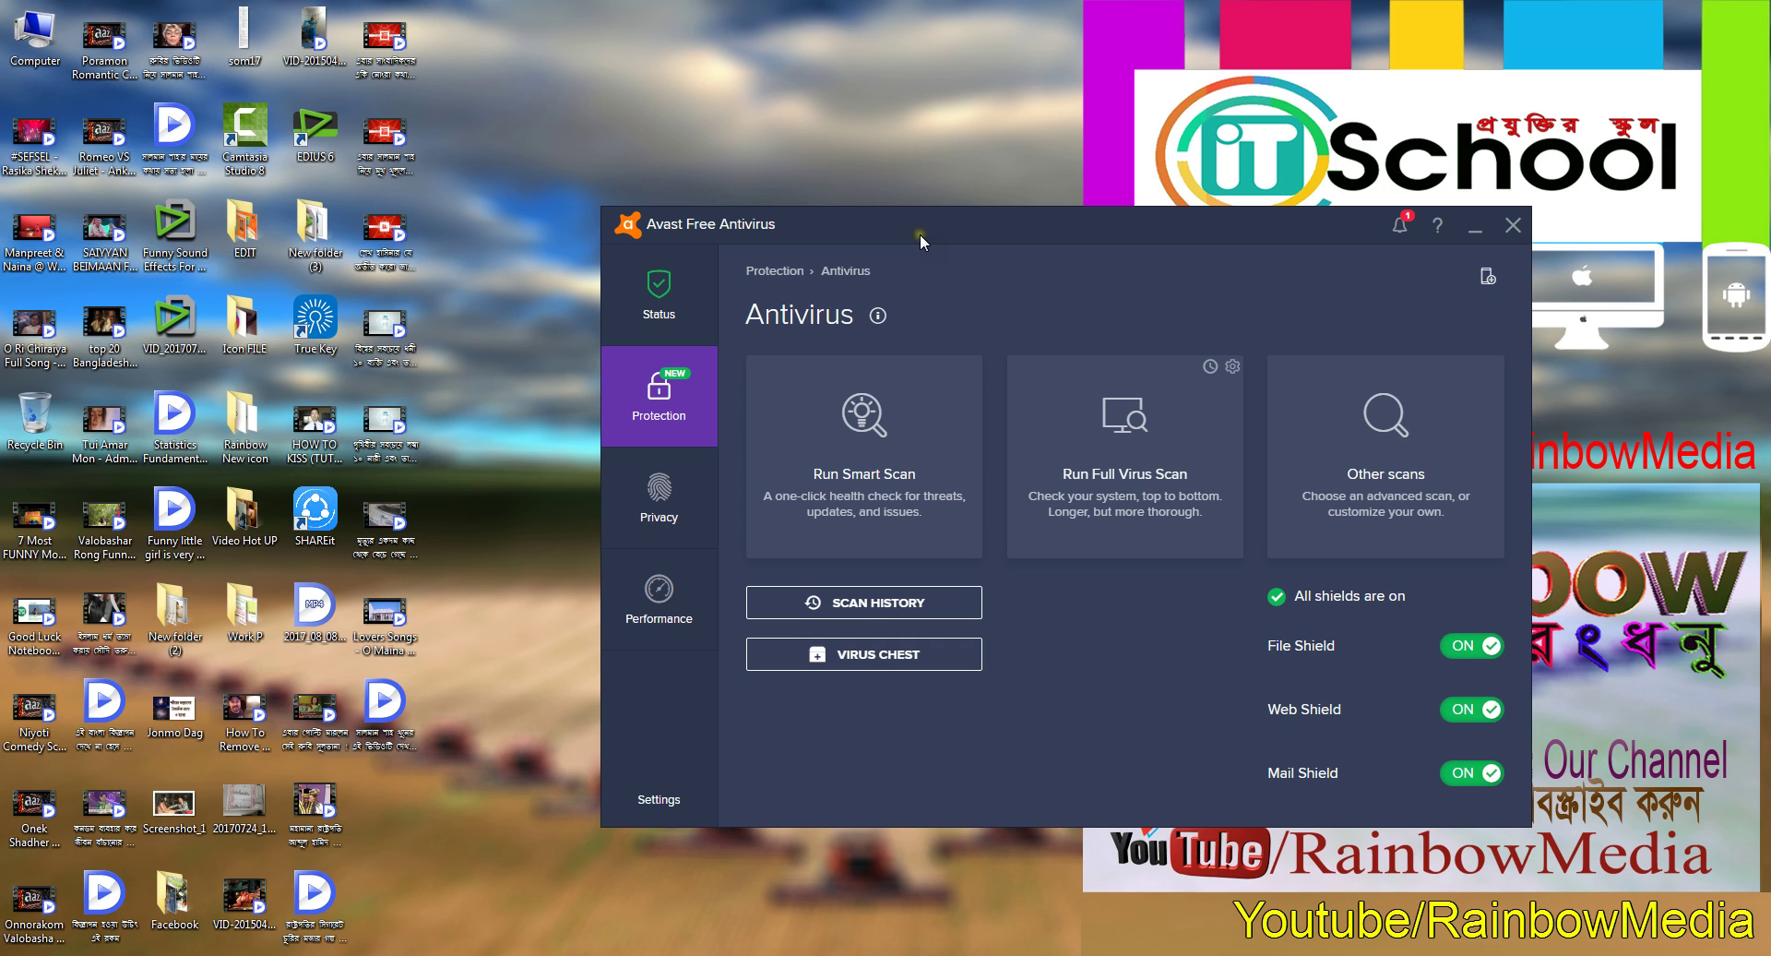
{"action": "left_click", "coordinate": [1513, 226]}
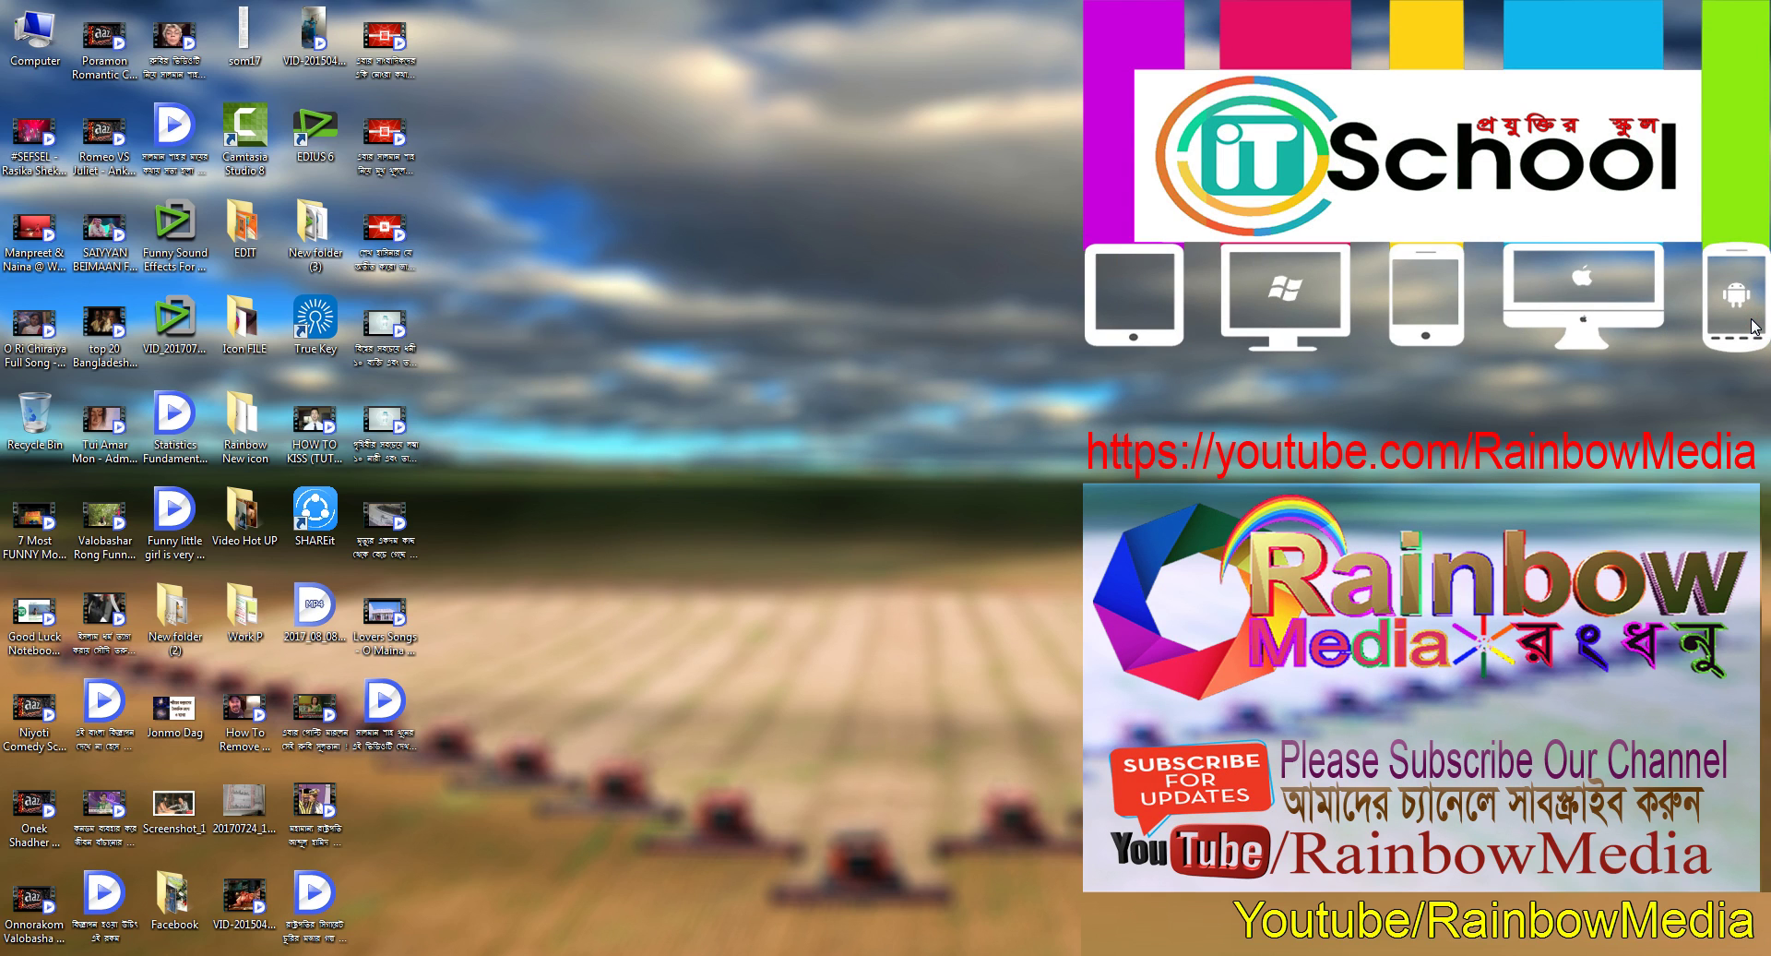
Show the hidden notification-area icons on the desktop
{"action": "left_click_drag", "start_coordinate": [1075, 417], "coordinate": [1764, 918]}
{"action": "left_click", "coordinate": [1568, 950]}
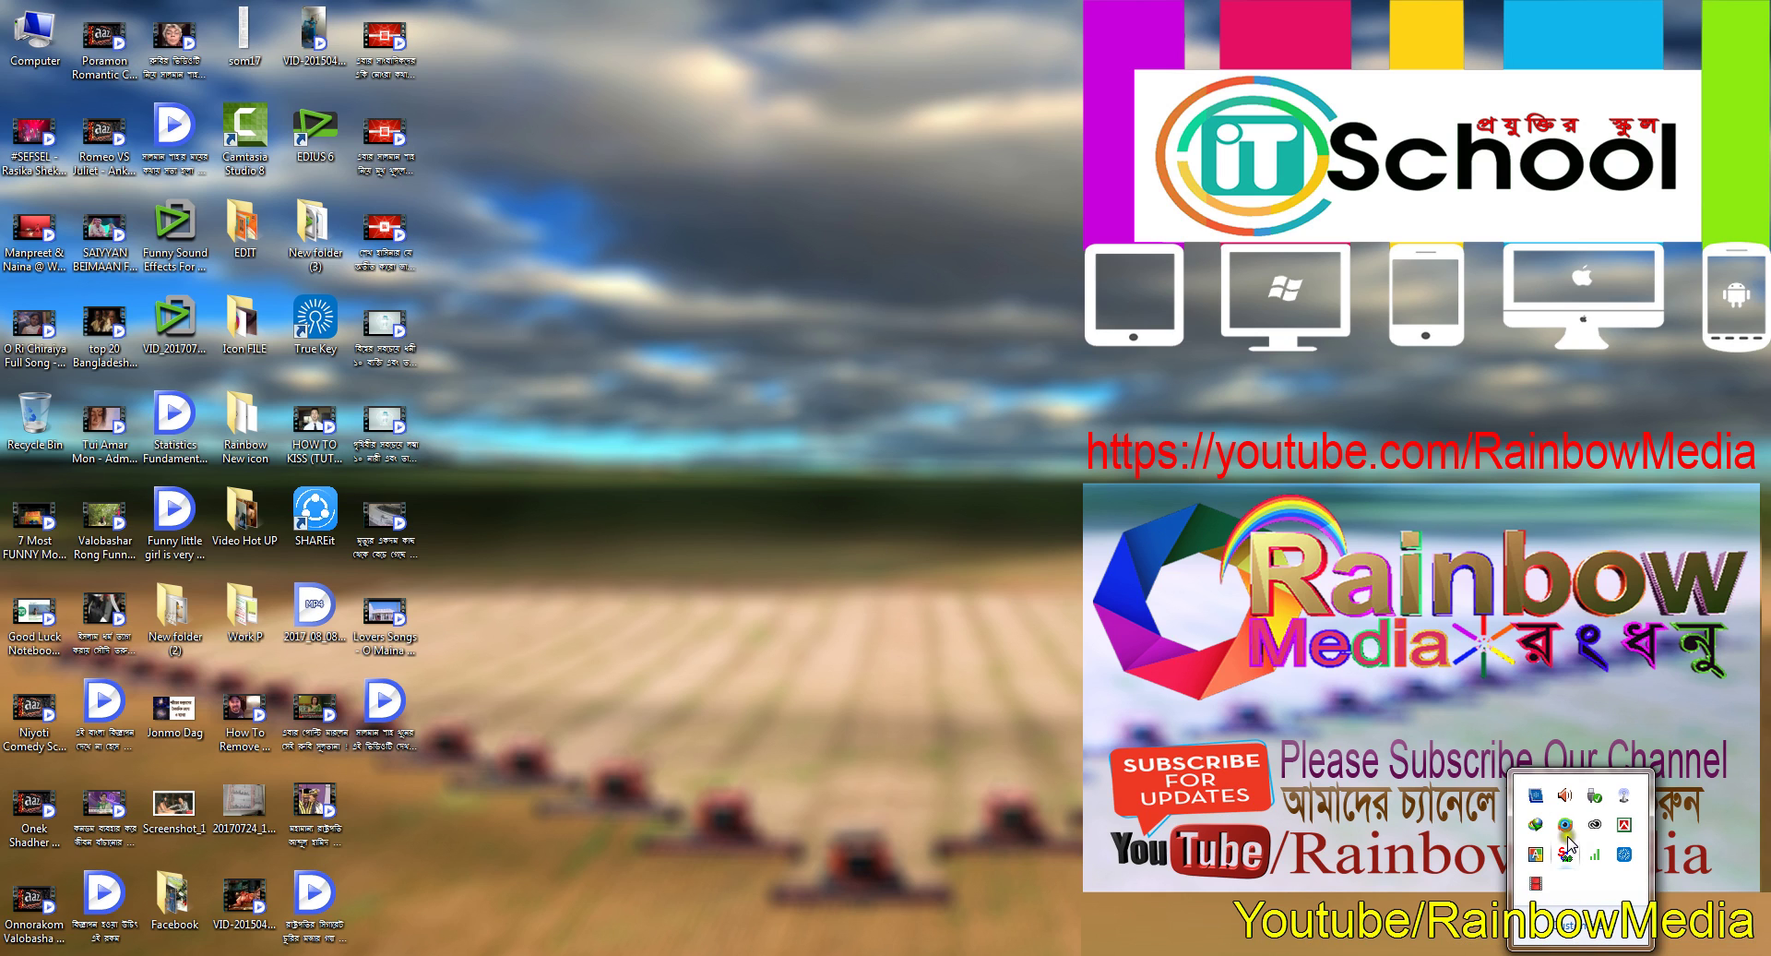